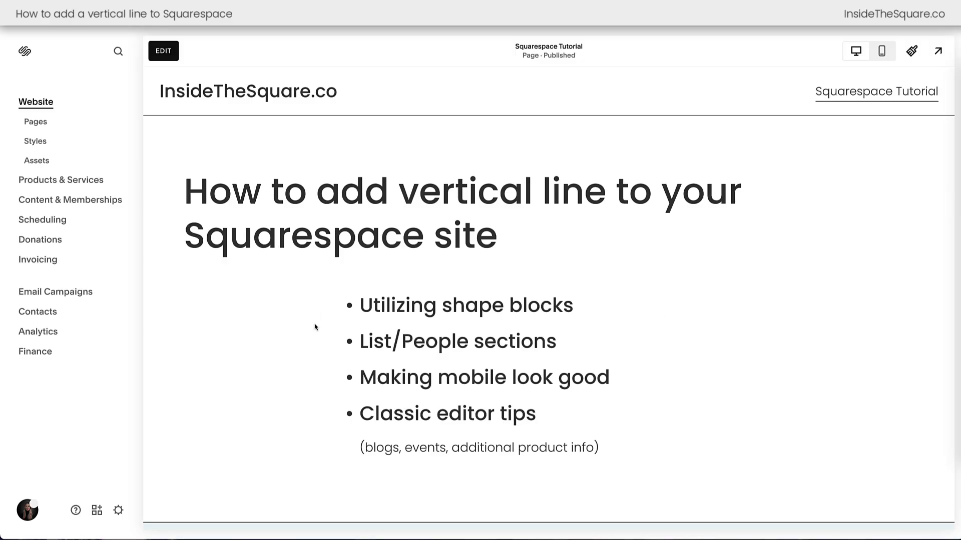
Step: Scroll past the technique bullet list down to the empty teal section and mountain photo
{"action": "scroll", "coordinate": [312, 330], "scroll_direction": "down", "scroll_amount": 2}
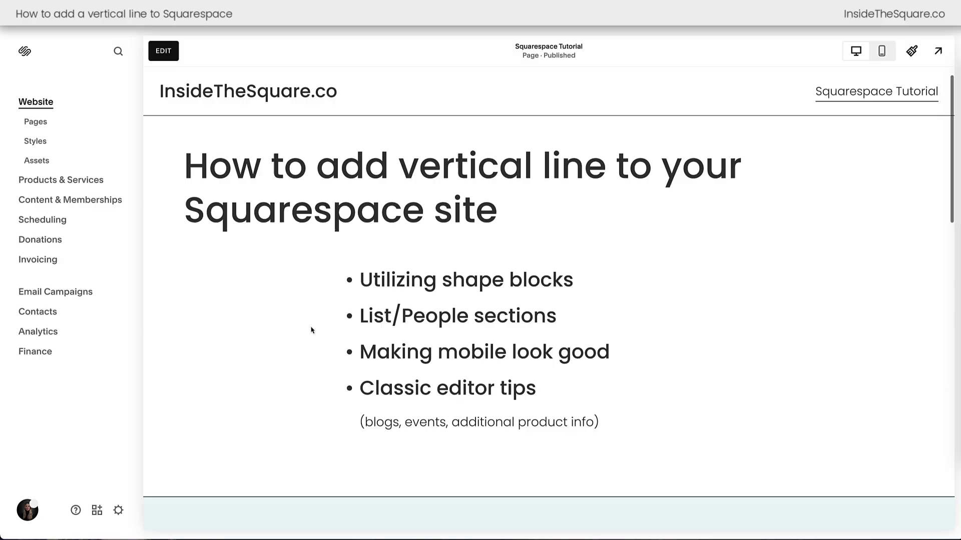
{"action": "scroll", "coordinate": [311, 330], "scroll_direction": "down", "scroll_amount": 2}
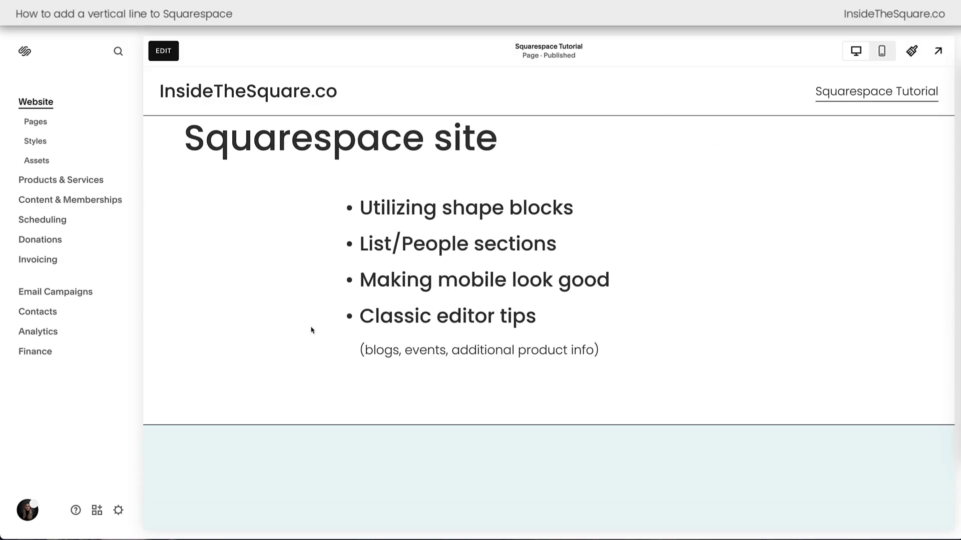
{"action": "scroll", "coordinate": [311, 330], "scroll_direction": "down", "scroll_amount": 1}
{"action": "scroll", "coordinate": [311, 330], "scroll_direction": "down", "scroll_amount": 1}
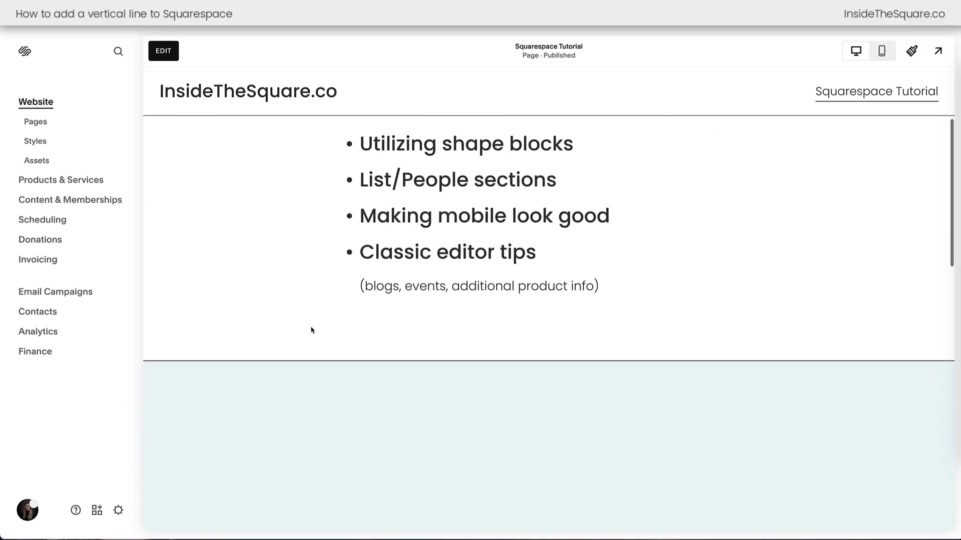
{"action": "left_click_drag", "start_coordinate": [534, 254], "coordinate": [307, 294]}
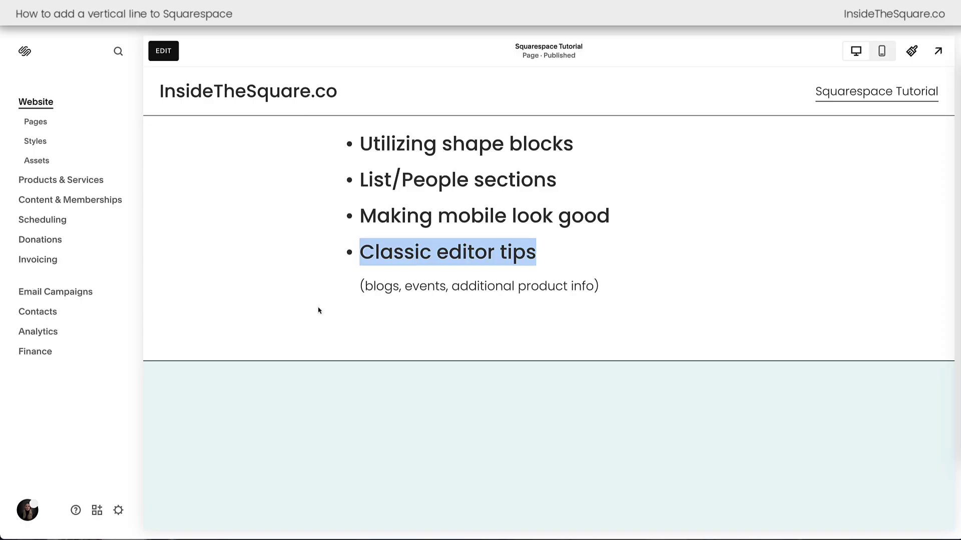
{"action": "left_click", "coordinate": [574, 303]}
{"action": "scroll", "coordinate": [573, 303], "scroll_direction": "down", "scroll_amount": 4}
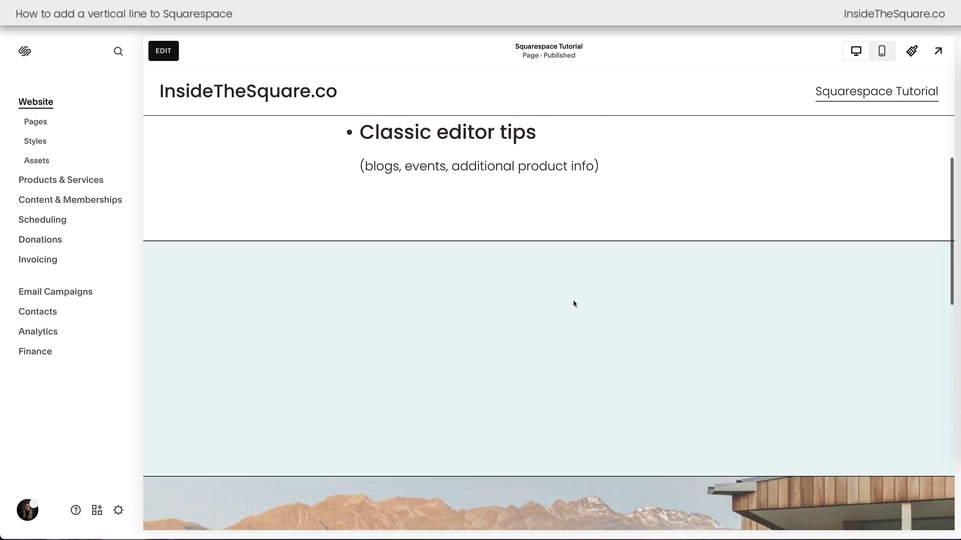
{"action": "scroll", "coordinate": [573, 304], "scroll_direction": "down", "scroll_amount": 3}
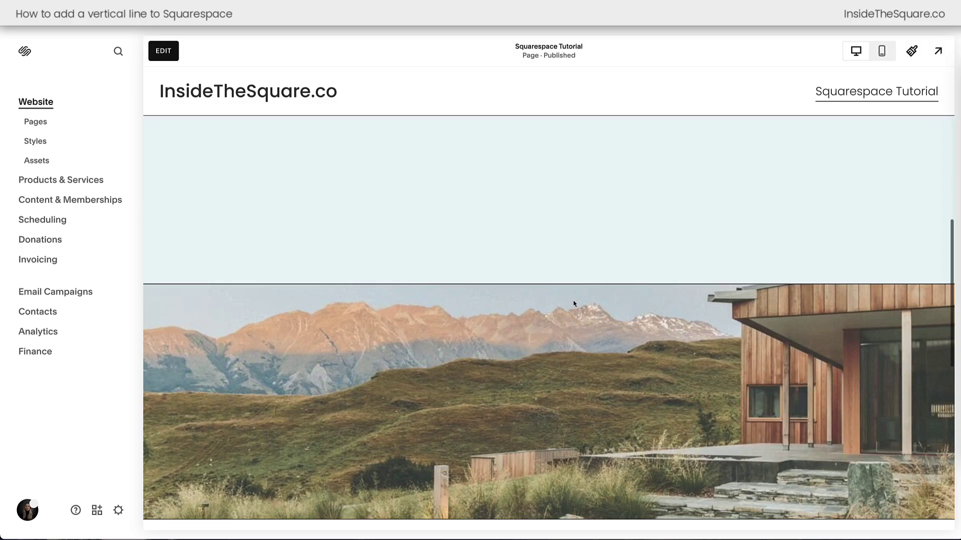
{"action": "scroll", "coordinate": [574, 304], "scroll_direction": "up", "scroll_amount": 1}
{"action": "scroll", "coordinate": [574, 303], "scroll_direction": "up", "scroll_amount": 2}
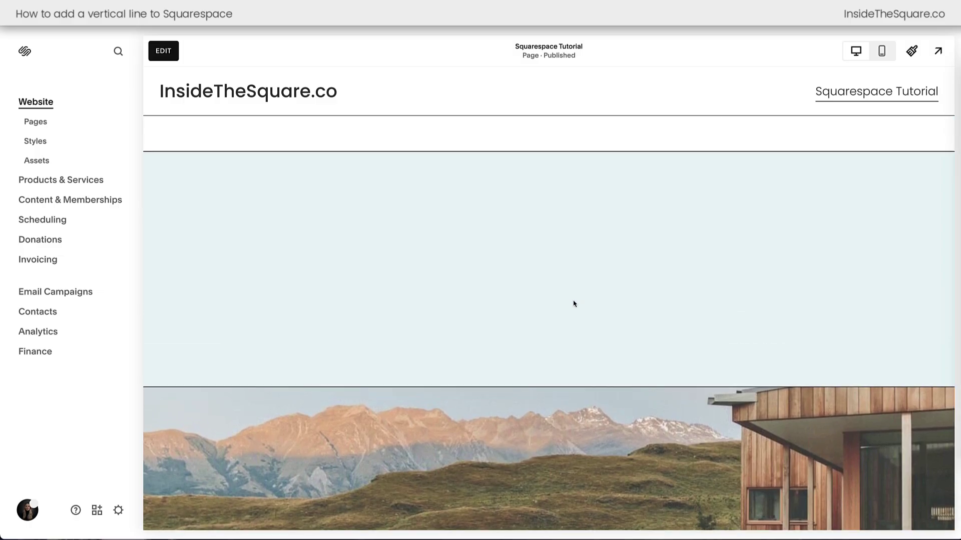
Step: In edit mode, check the right-half shape block's transparent fill, then select the block over the photo
{"action": "scroll", "coordinate": [255, 69], "scroll_direction": "down", "scroll_amount": 1}
{"action": "left_click", "coordinate": [163, 50]}
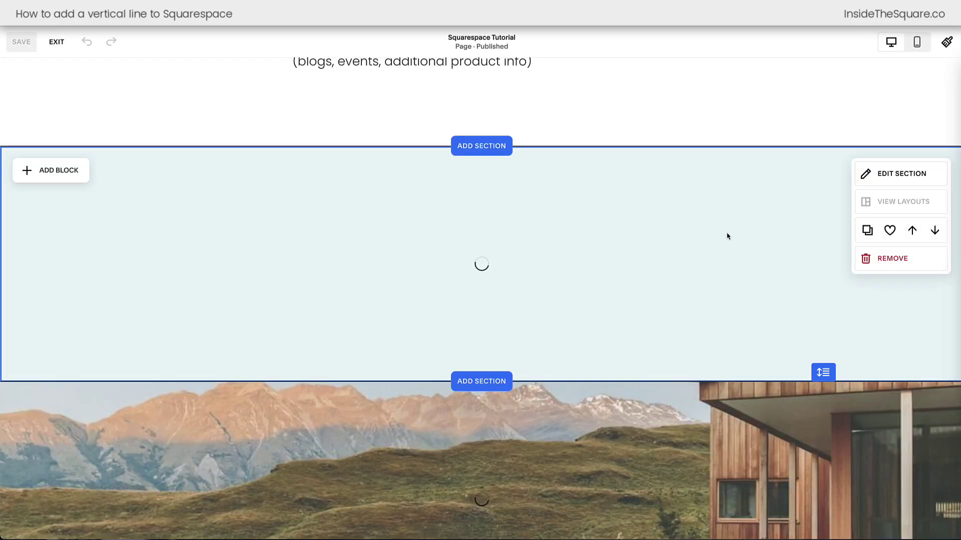
{"action": "left_click", "coordinate": [523, 227]}
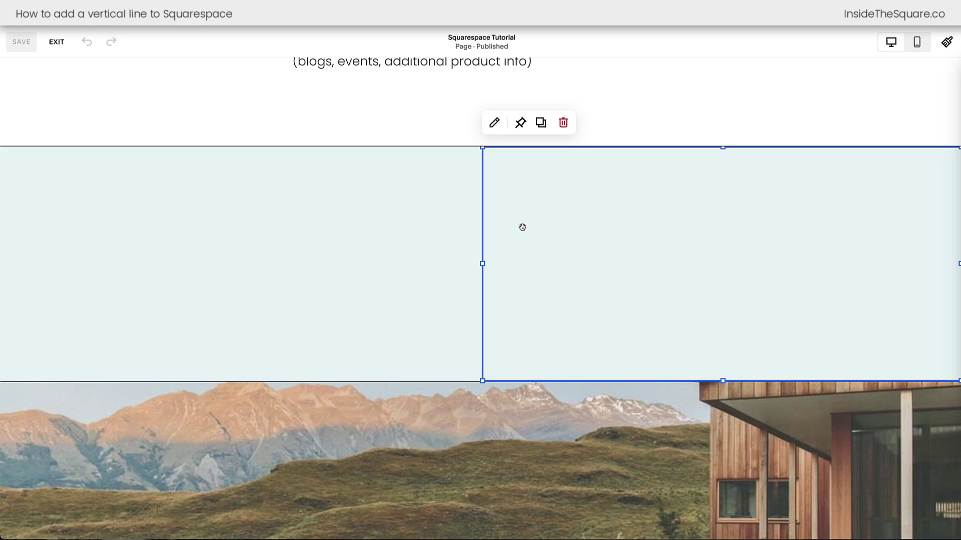
{"action": "left_click", "coordinate": [494, 122]}
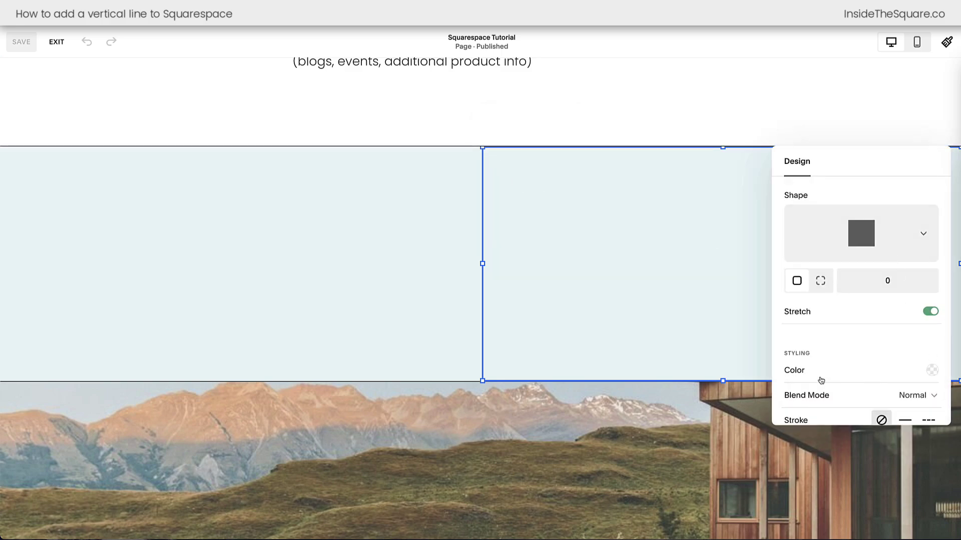
{"action": "left_click", "coordinate": [932, 370]}
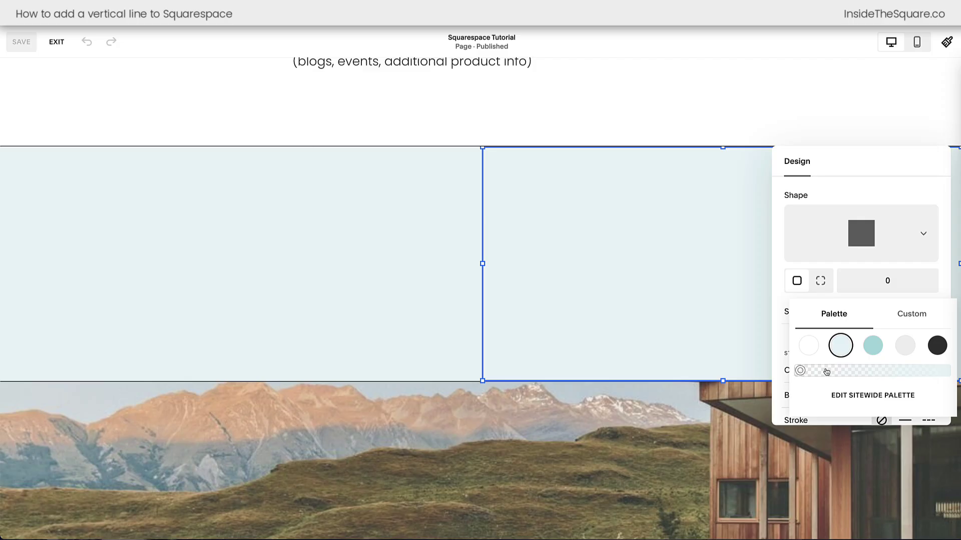
{"action": "left_click", "coordinate": [776, 366]}
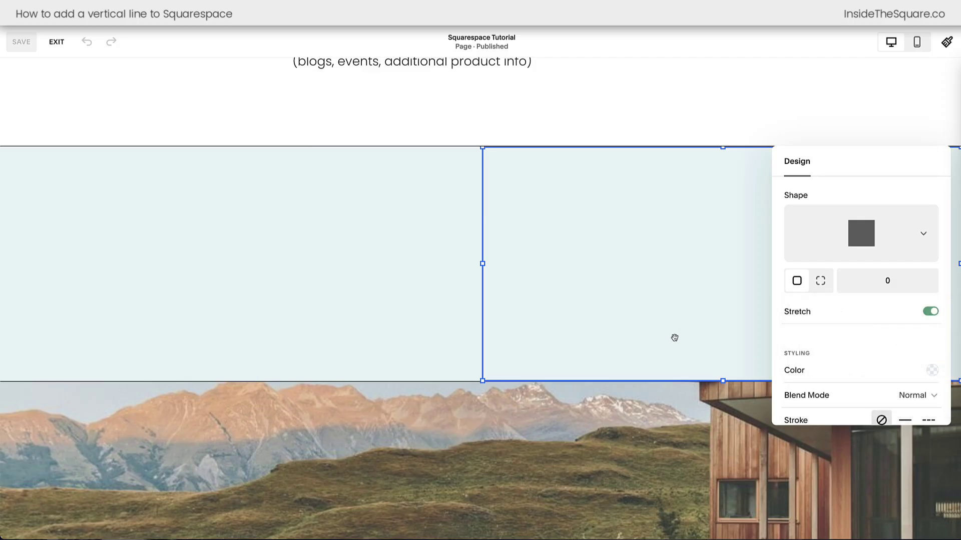
{"action": "left_click", "coordinate": [423, 261]}
{"action": "scroll", "coordinate": [423, 261], "scroll_direction": "down", "scroll_amount": 4}
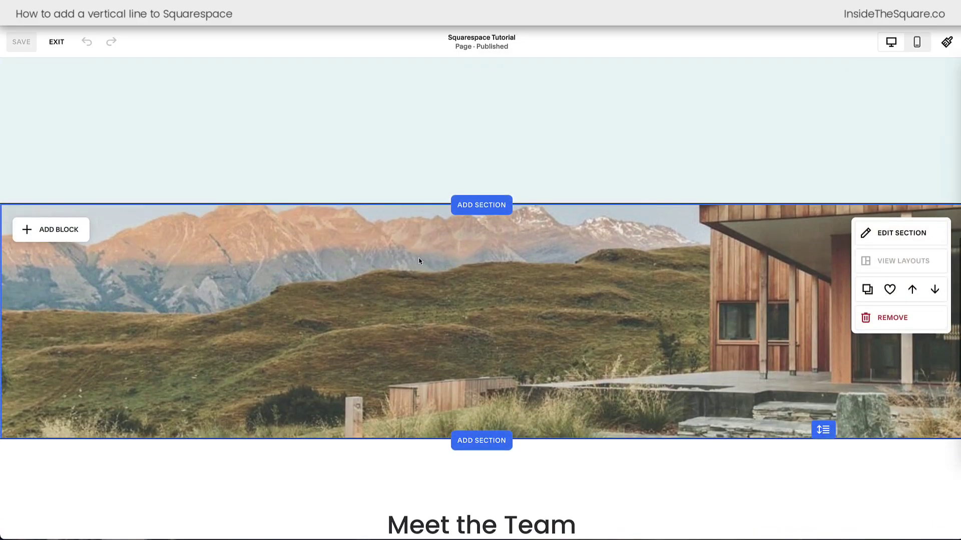
{"action": "left_click", "coordinate": [555, 305]}
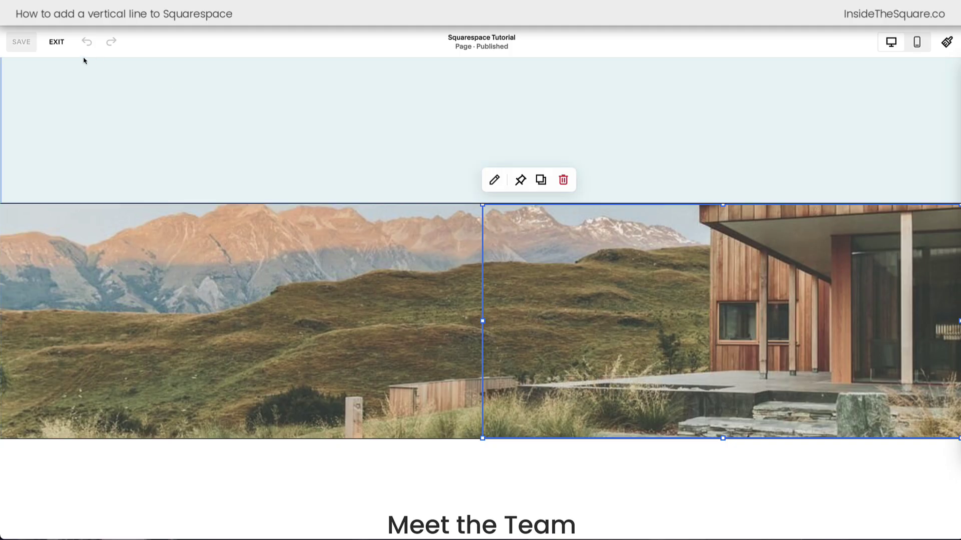
Step: Exit the editor and reach Custom CSS via Pages > Custom Code, then again via a 'css' search
{"action": "left_click", "coordinate": [57, 41]}
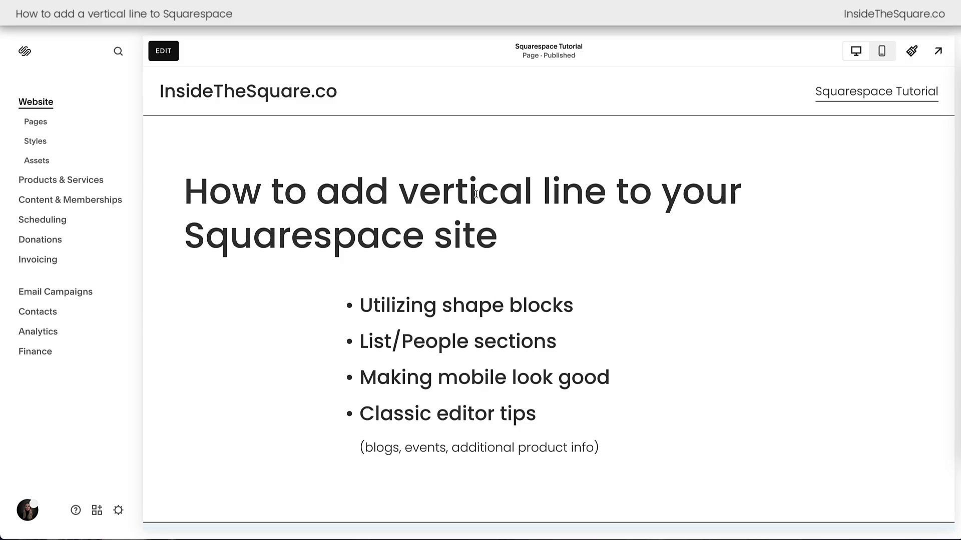
{"action": "left_click", "coordinate": [50, 129]}
{"action": "left_click", "coordinate": [167, 485]}
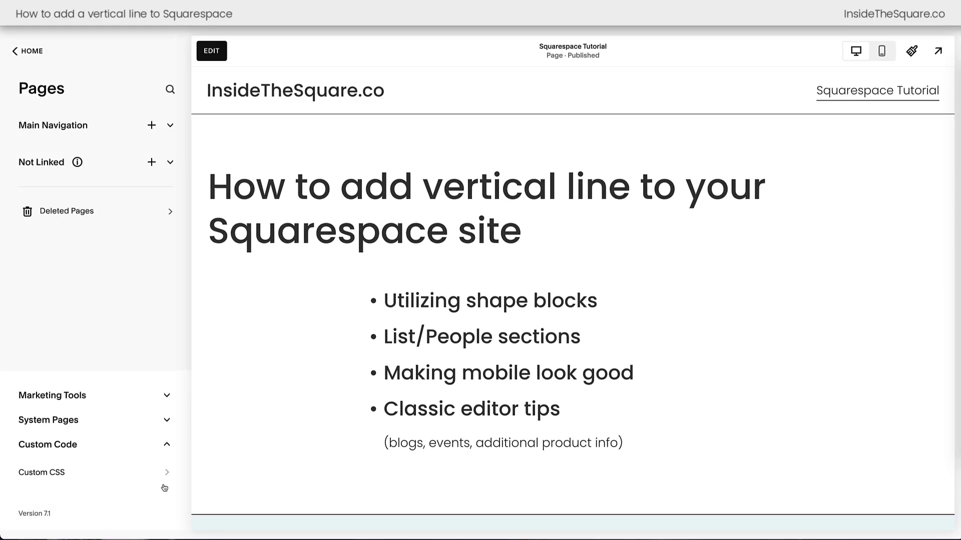
{"action": "left_click", "coordinate": [69, 459]}
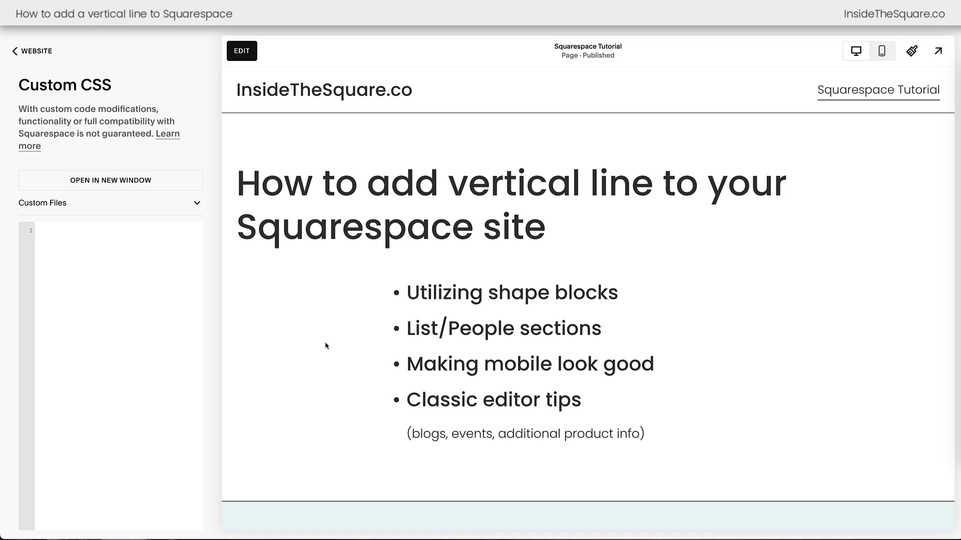
{"action": "key", "text": "ctrl+k"}
{"action": "type", "text": "css"}
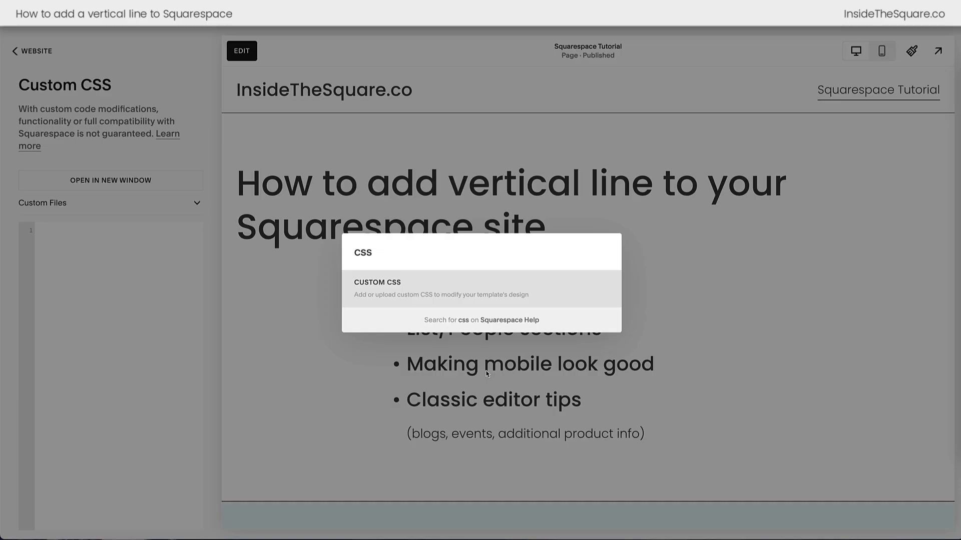
{"action": "left_click", "coordinate": [500, 298]}
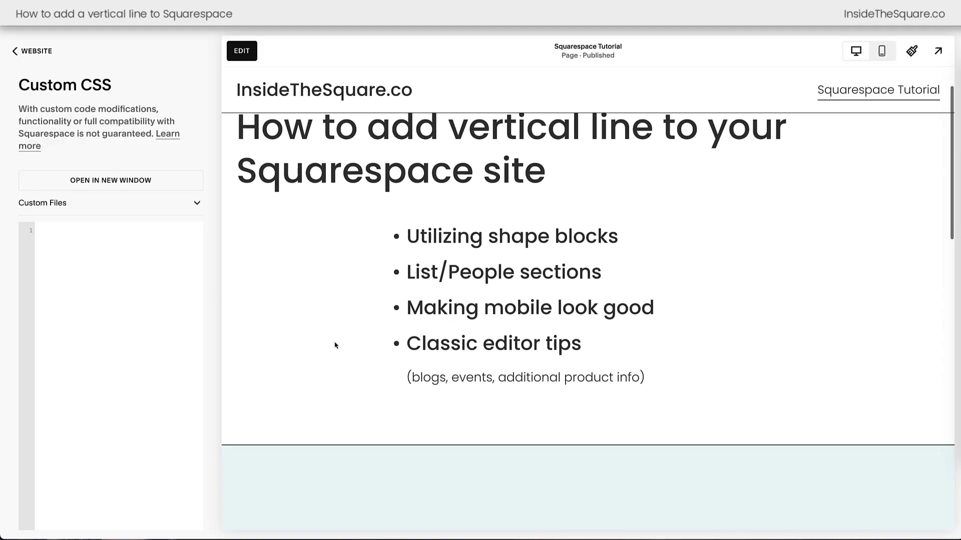
Step: Add the rule .sqs-shape{border-left:1px solid #333} and scroll the preview to check the lines
{"action": "scroll", "coordinate": [335, 345], "scroll_direction": "down", "scroll_amount": 4}
{"action": "scroll", "coordinate": [335, 345], "scroll_direction": "down", "scroll_amount": 5}
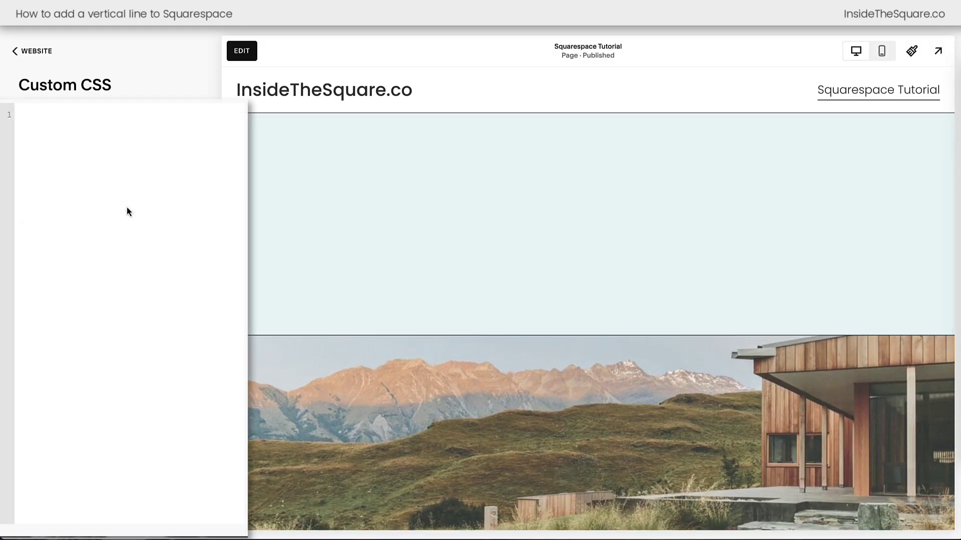
{"action": "type", "text": ".sqs-shape{"}
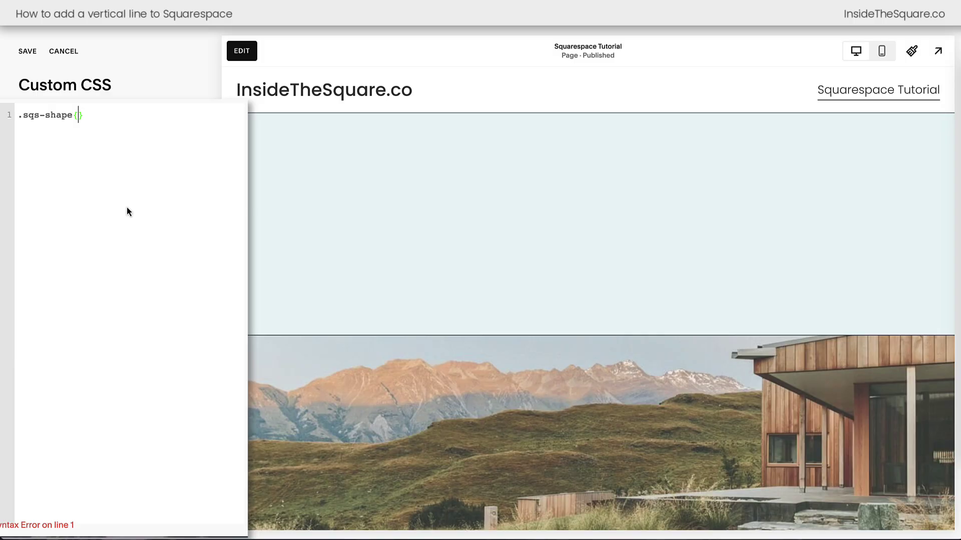
{"action": "key", "text": "Return"}
{"action": "type", "text": "border-left:1px solid #333"}
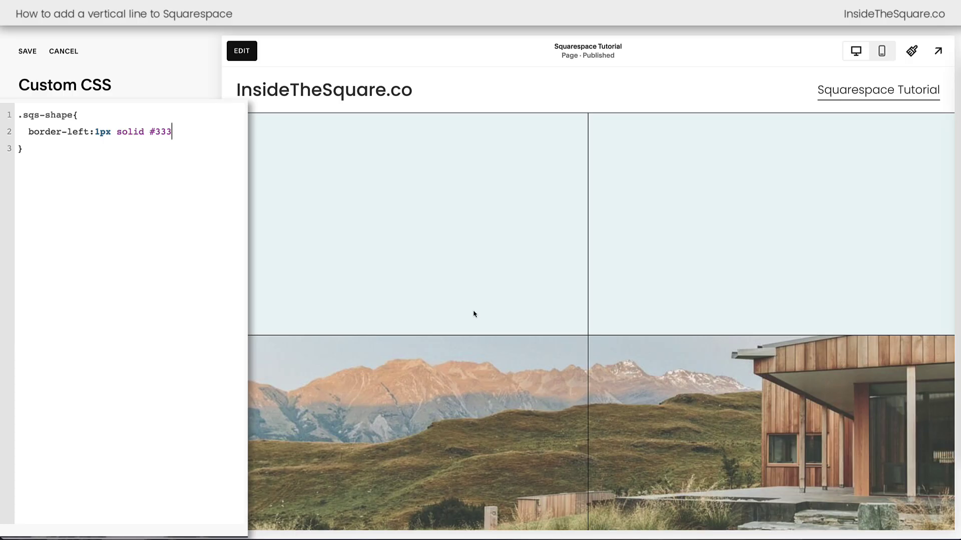
{"action": "scroll", "coordinate": [475, 313], "scroll_direction": "up", "scroll_amount": 1}
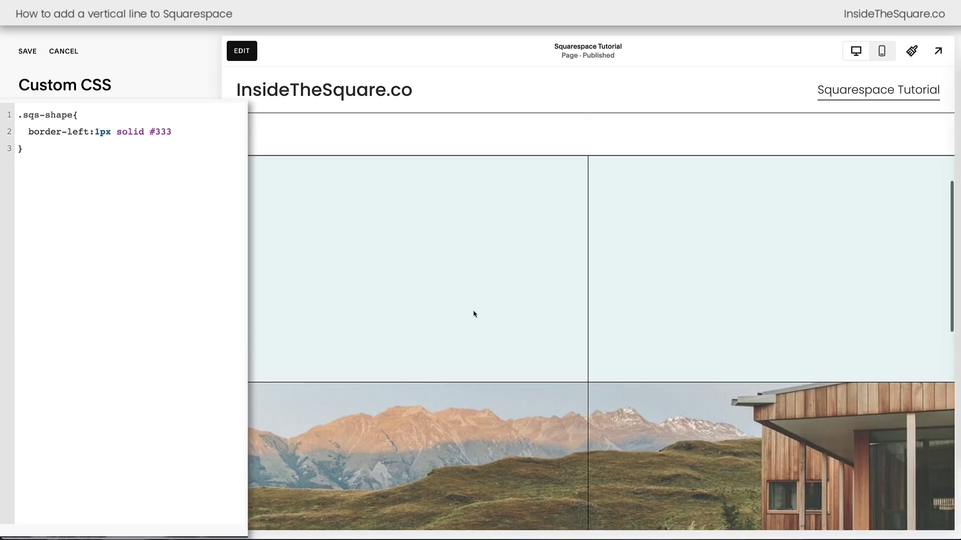
{"action": "scroll", "coordinate": [474, 313], "scroll_direction": "down", "scroll_amount": 1}
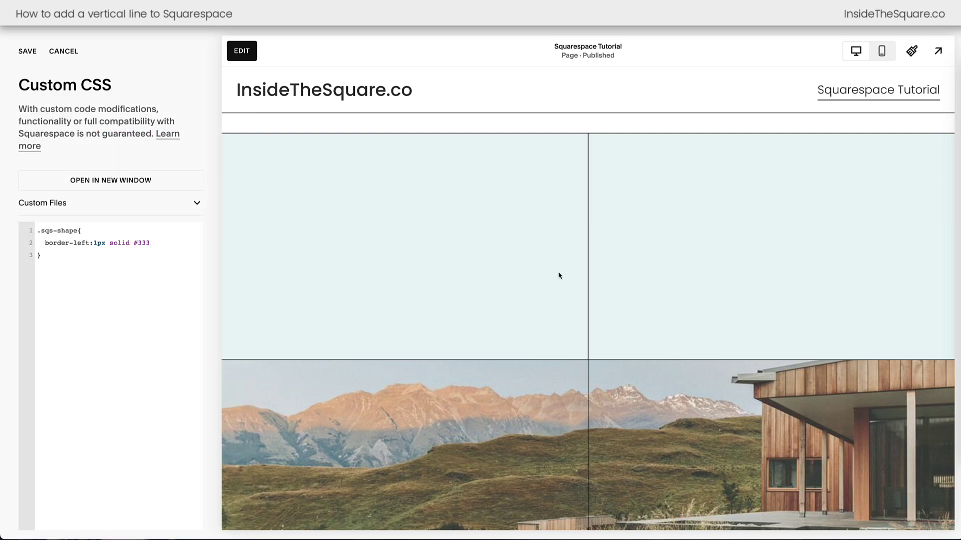
{"action": "scroll", "coordinate": [588, 313], "scroll_direction": "down", "scroll_amount": 1}
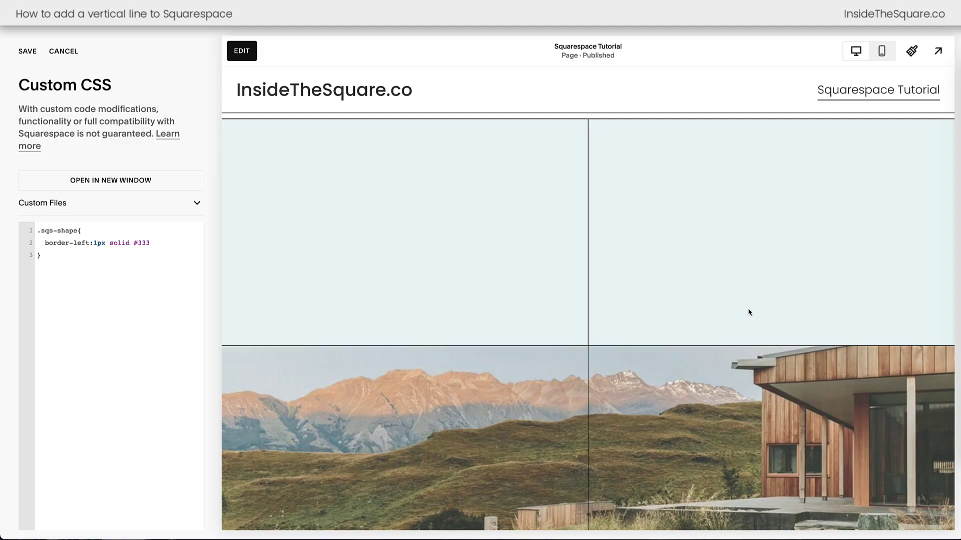
{"action": "scroll", "coordinate": [749, 312], "scroll_direction": "down", "scroll_amount": 3}
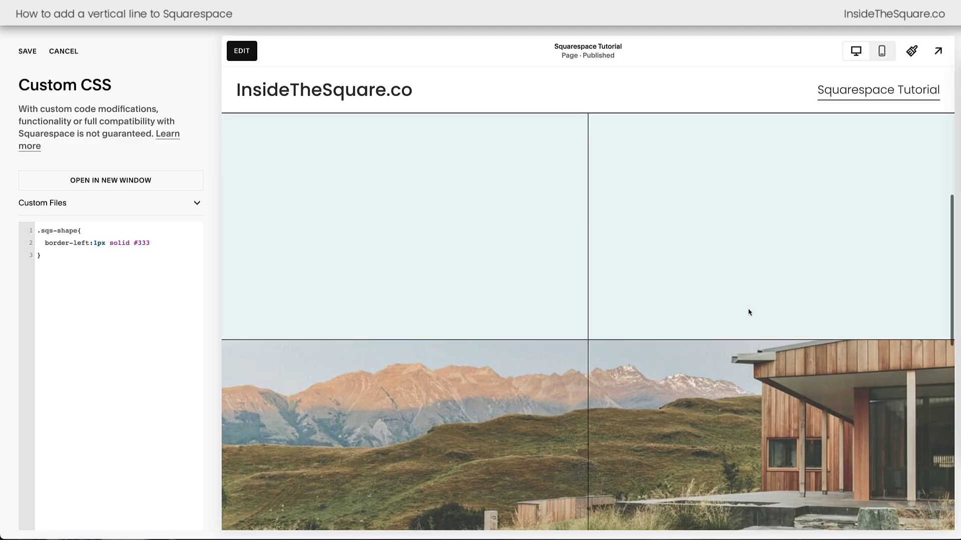
{"action": "scroll", "coordinate": [749, 312], "scroll_direction": "up", "scroll_amount": 2}
{"action": "scroll", "coordinate": [749, 312], "scroll_direction": "up", "scroll_amount": 1}
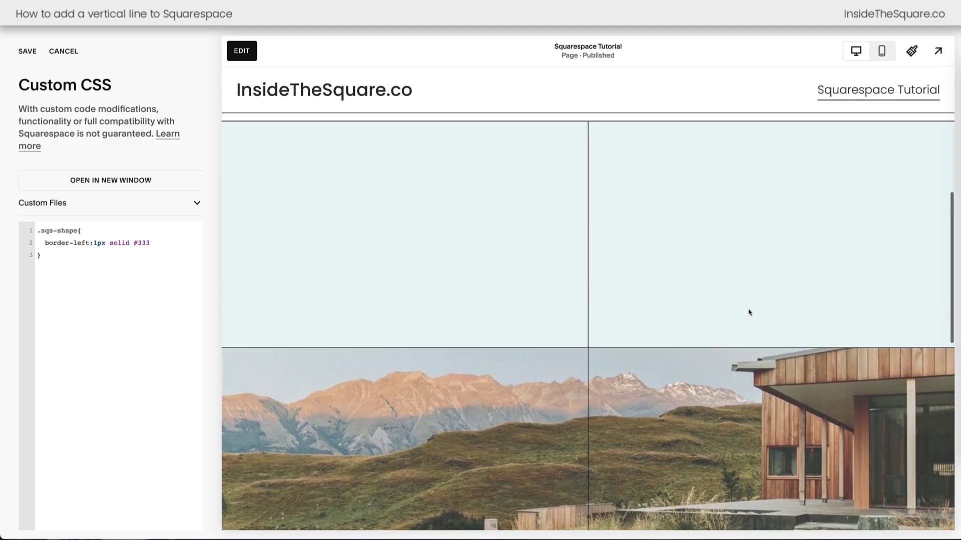
Step: Toggle the teal section's Fill Screen on and off and switch its grid gap option
{"action": "left_click", "coordinate": [253, 59]}
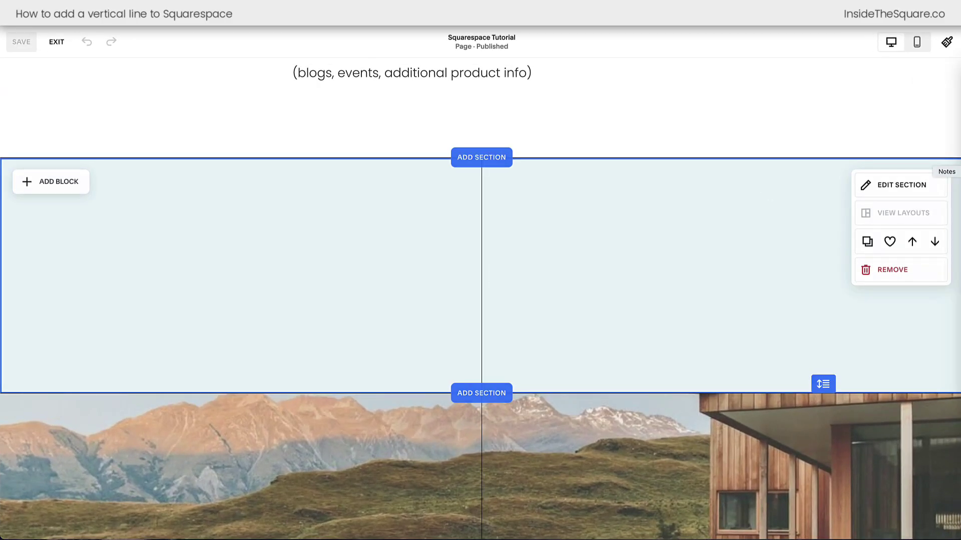
{"action": "left_click", "coordinate": [916, 189]}
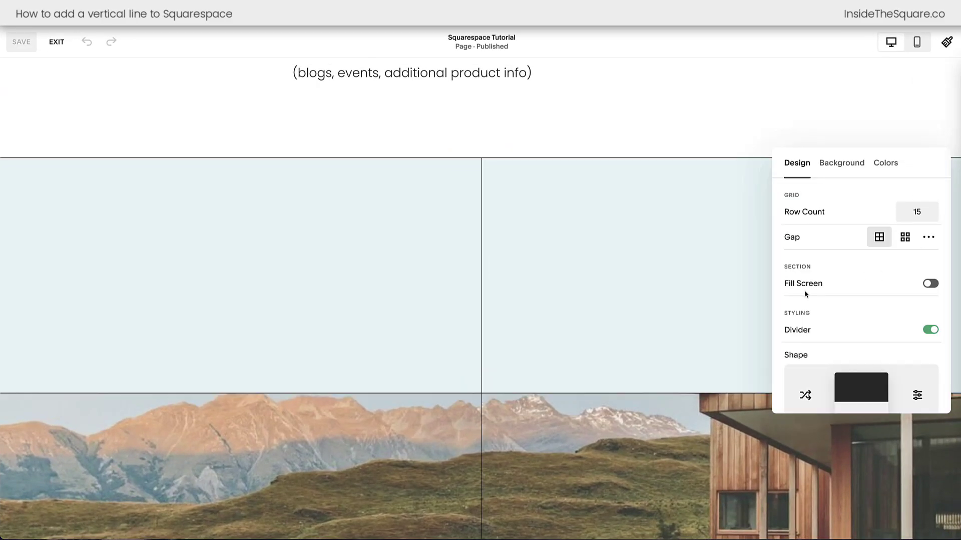
{"action": "left_click", "coordinate": [931, 281]}
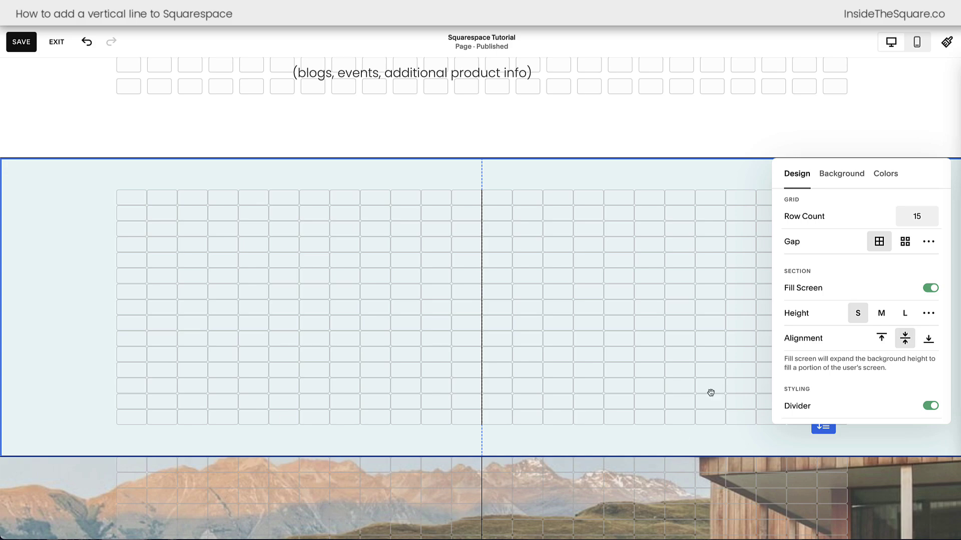
{"action": "left_click", "coordinate": [928, 289]}
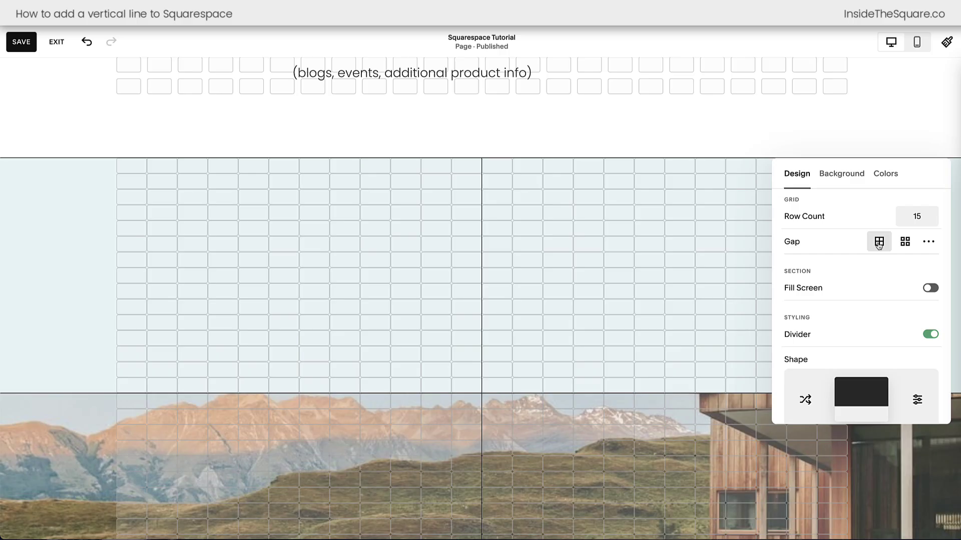
{"action": "scroll", "coordinate": [905, 241], "scroll_direction": "down", "scroll_amount": 1}
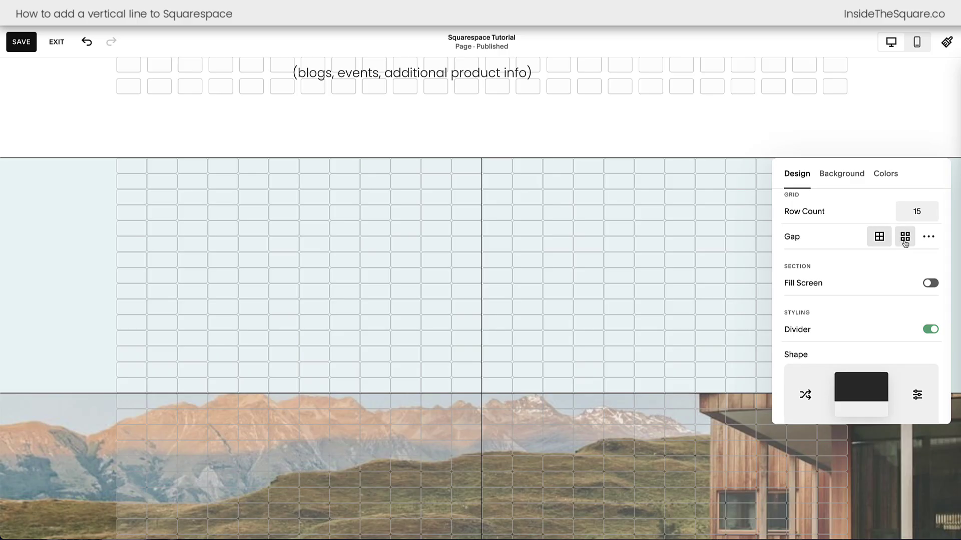
{"action": "left_click", "coordinate": [905, 238]}
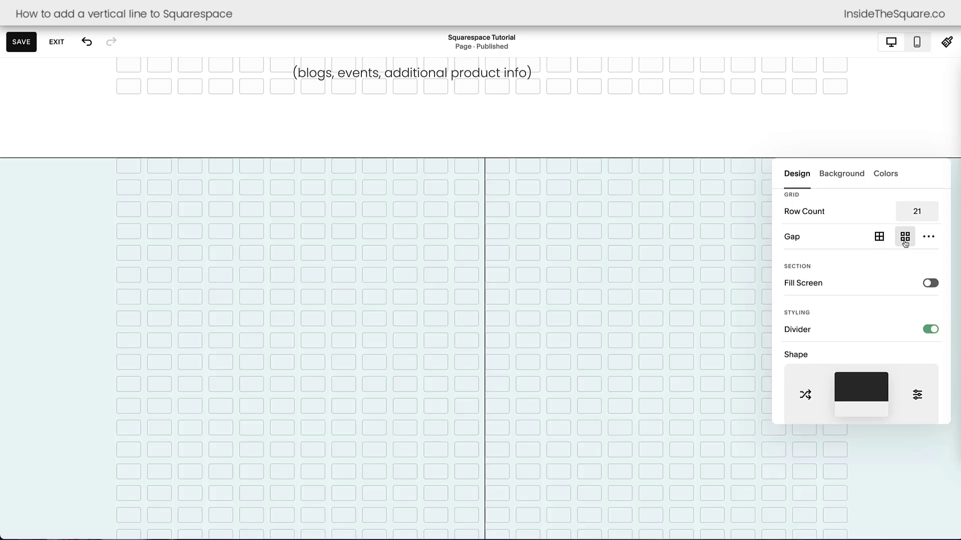
{"action": "scroll", "coordinate": [879, 239], "scroll_direction": "down", "scroll_amount": 1}
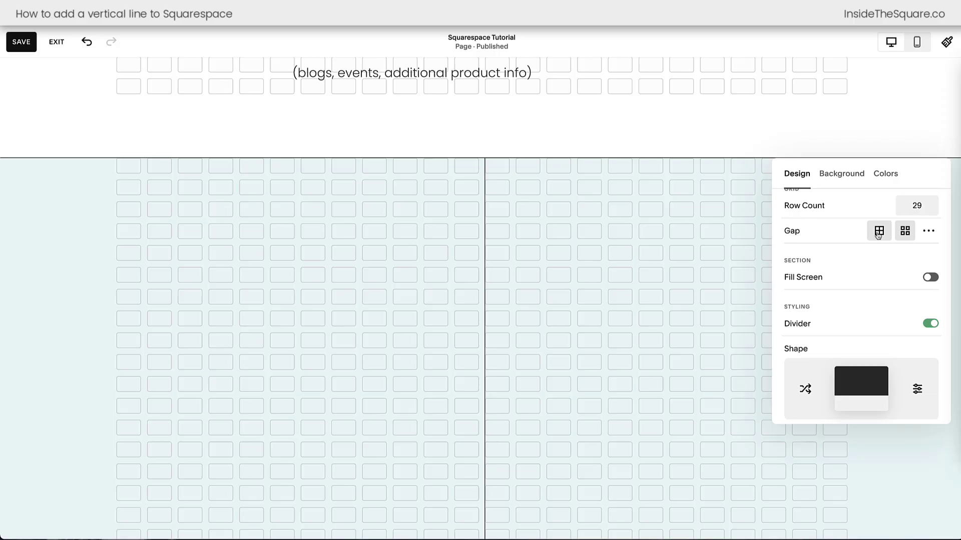
{"action": "left_click", "coordinate": [879, 237]}
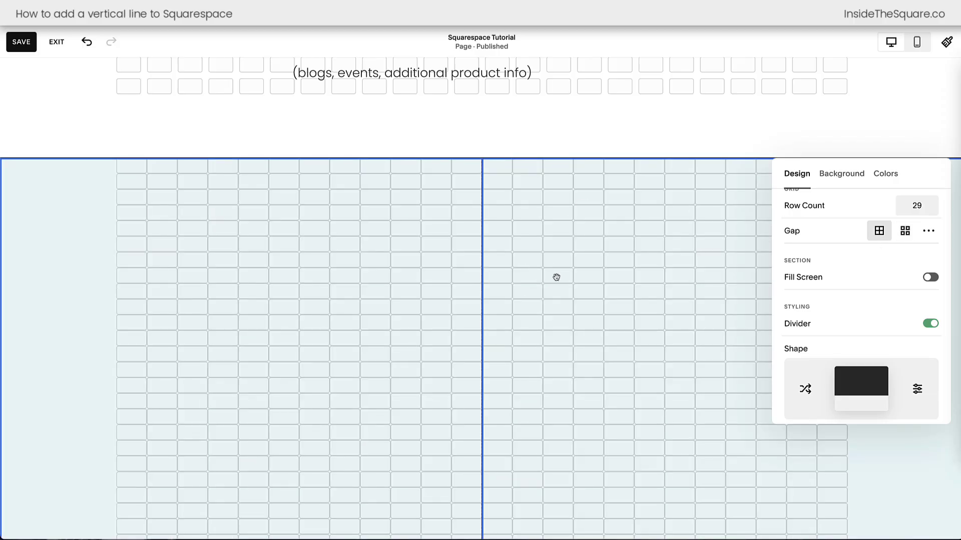
Step: Drag the vertical-line block's bottom edge up to cover only the section's upper part
{"action": "scroll", "coordinate": [612, 329], "scroll_direction": "down", "scroll_amount": 2}
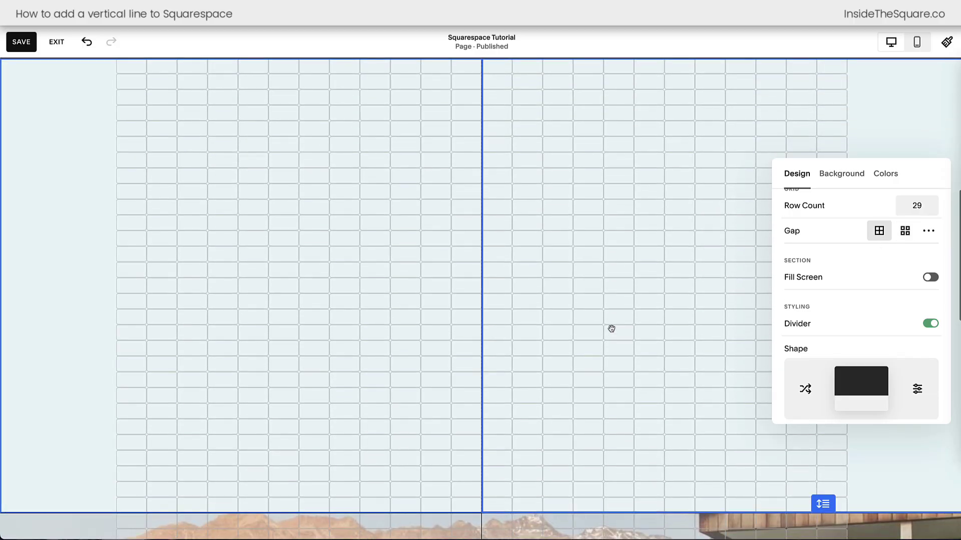
{"action": "left_click", "coordinate": [710, 368]}
{"action": "left_click_drag", "start_coordinate": [723, 513], "coordinate": [750, 193]}
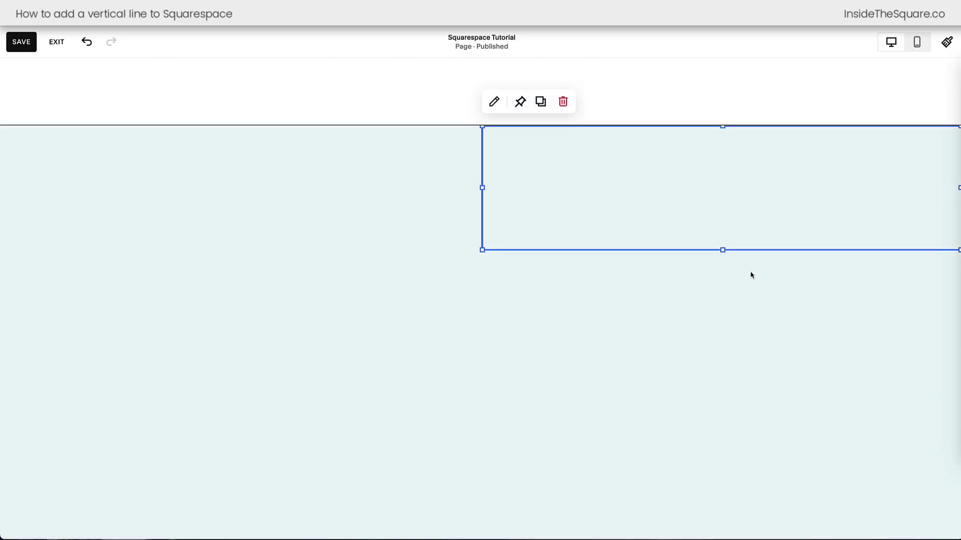
Step: Drag the light blue section's bottom edge upward to make the section shorter
{"action": "left_click", "coordinate": [699, 295]}
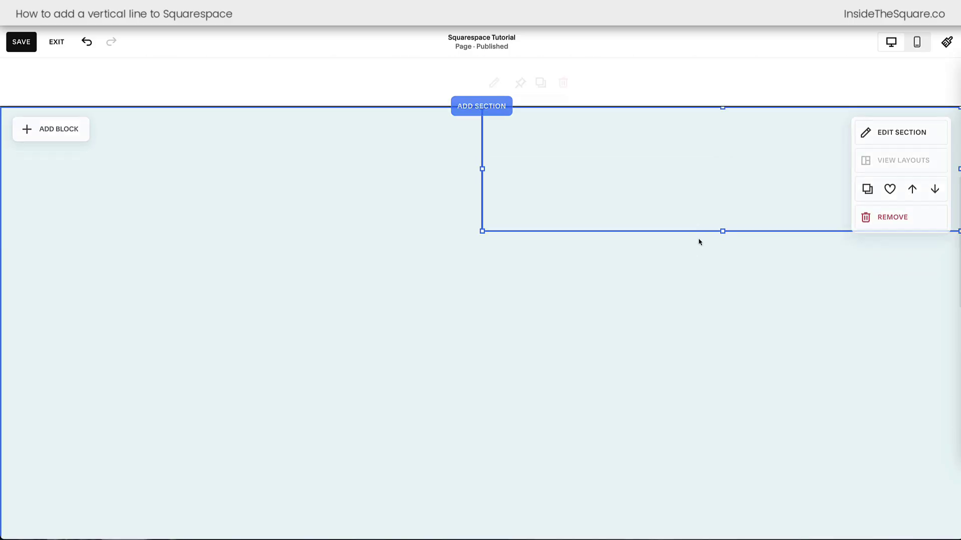
{"action": "left_click_drag", "start_coordinate": [723, 230], "coordinate": [733, 347]}
{"action": "scroll", "coordinate": [778, 412], "scroll_direction": "down", "scroll_amount": 2}
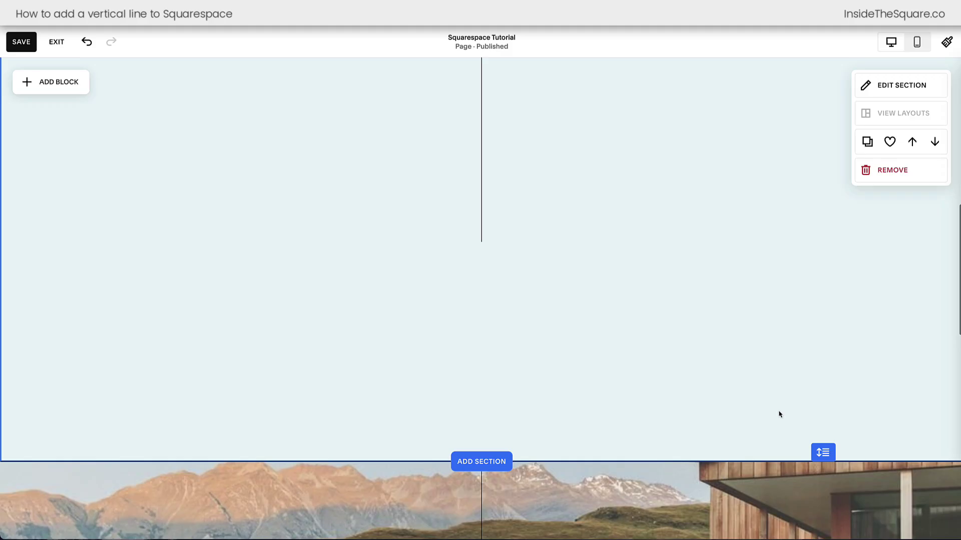
{"action": "left_click_drag", "start_coordinate": [821, 453], "coordinate": [792, 252]}
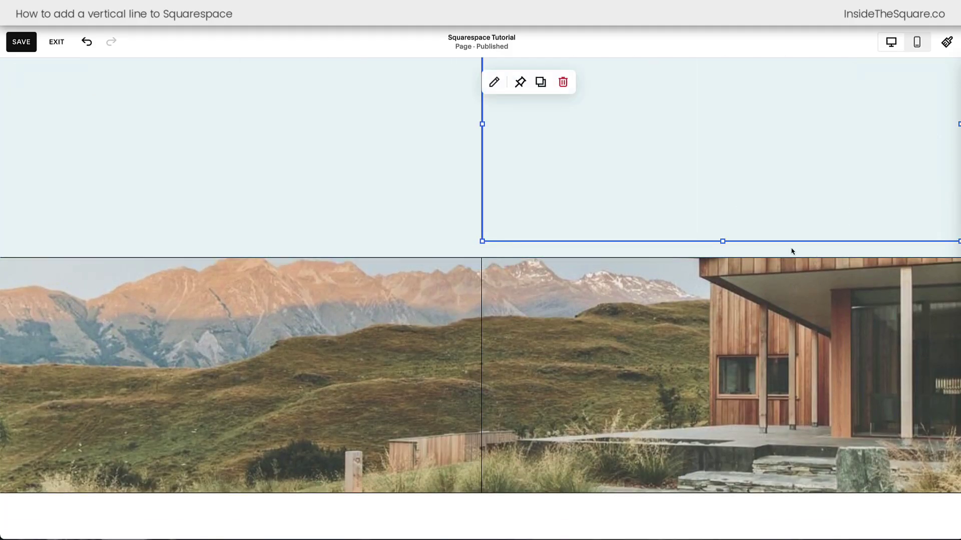
{"action": "left_click", "coordinate": [793, 252]}
Step: Stretch the line block down to the section bottom and review the section's design settings
{"action": "left_click", "coordinate": [817, 226]}
{"action": "left_click_drag", "start_coordinate": [722, 241], "coordinate": [727, 257]}
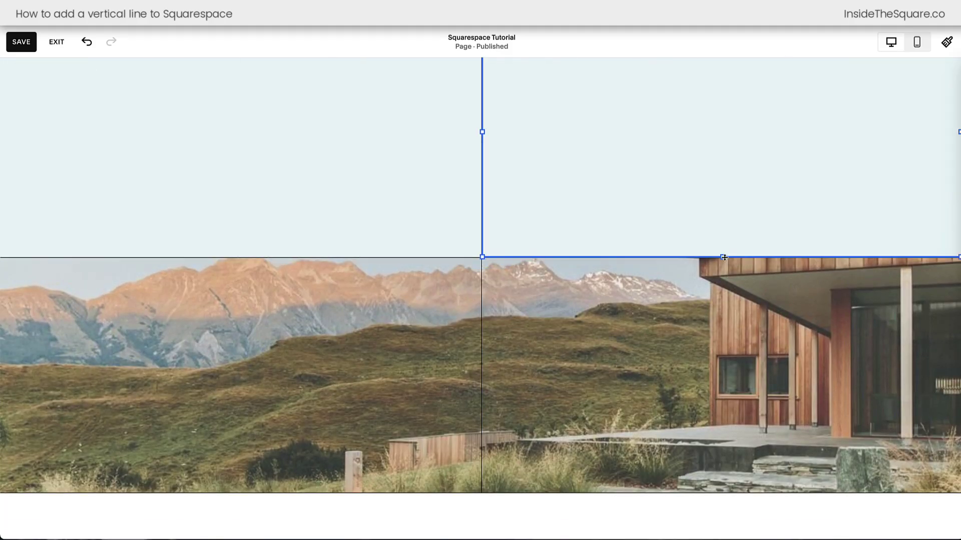
{"action": "left_click", "coordinate": [430, 193]}
{"action": "scroll", "coordinate": [430, 193], "scroll_direction": "up", "scroll_amount": 3}
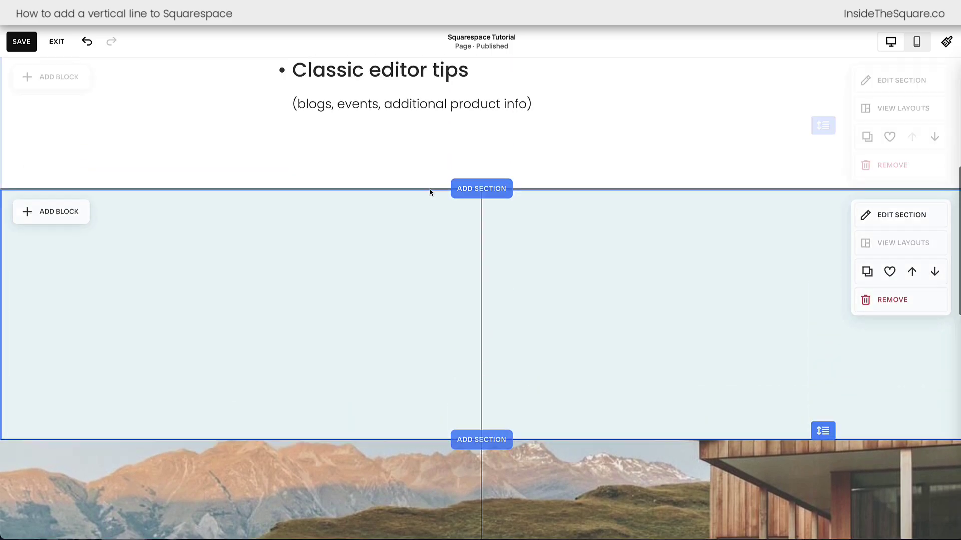
{"action": "left_click", "coordinate": [908, 221]}
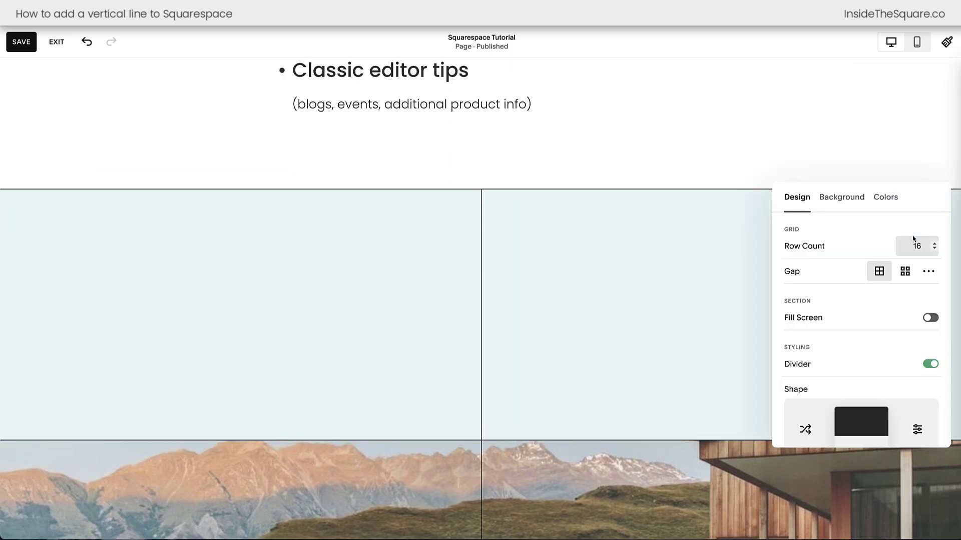
{"action": "left_click", "coordinate": [381, 309]}
{"action": "scroll", "coordinate": [381, 307], "scroll_direction": "down", "scroll_amount": 10}
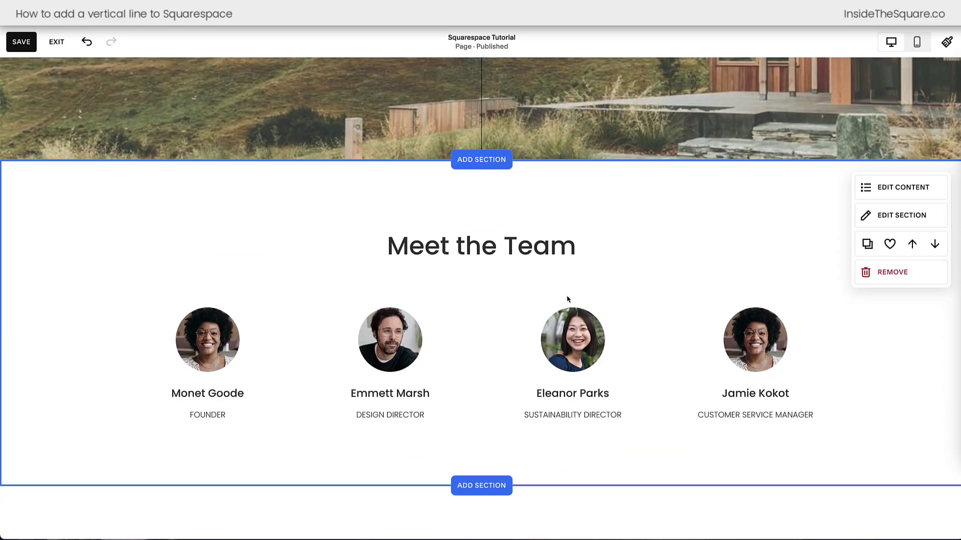
Step: Save the page and add .list-item{border-left:1px solid #333} to the Custom CSS
{"action": "left_click", "coordinate": [30, 44]}
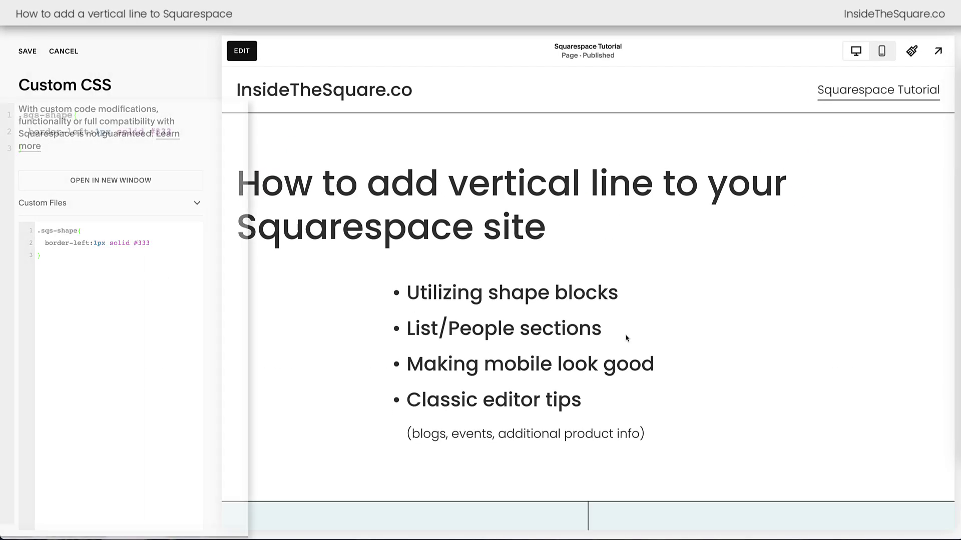
{"action": "scroll", "coordinate": [626, 337], "scroll_direction": "down", "scroll_amount": 10}
{"action": "scroll", "coordinate": [626, 337], "scroll_direction": "down", "scroll_amount": 2}
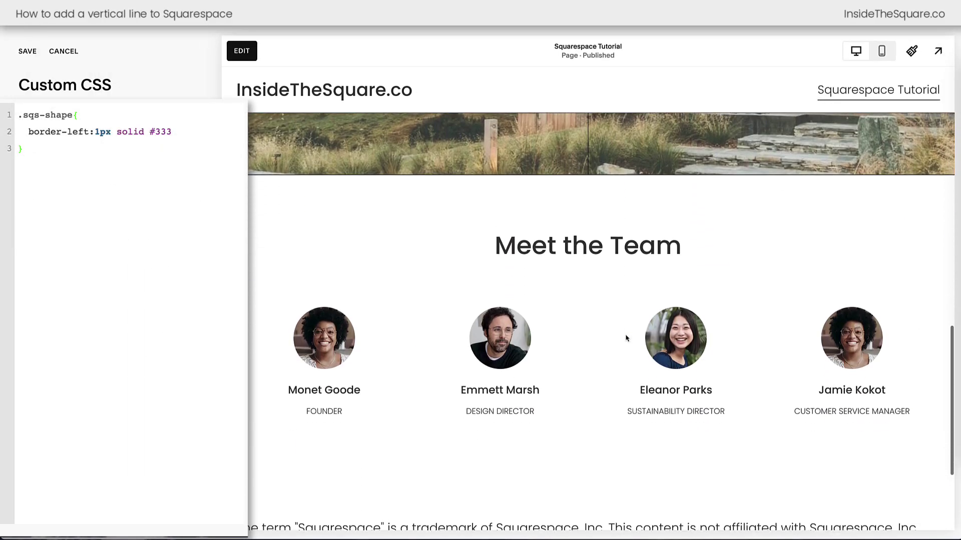
{"action": "key", "text": "Return"}
{"action": "type", "text": ".li"}
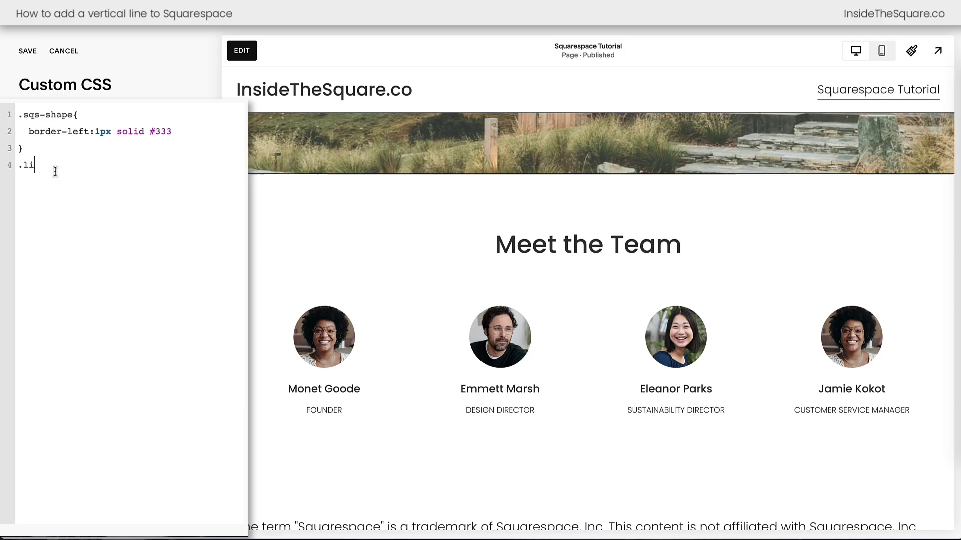
{"action": "type", "text": "st-item"}
{"action": "key", "text": "BackSpace"}
{"action": "type", "text": "{"}
{"action": "key", "text": "Return"}
{"action": "type", "text": "border-left:1px solid"}
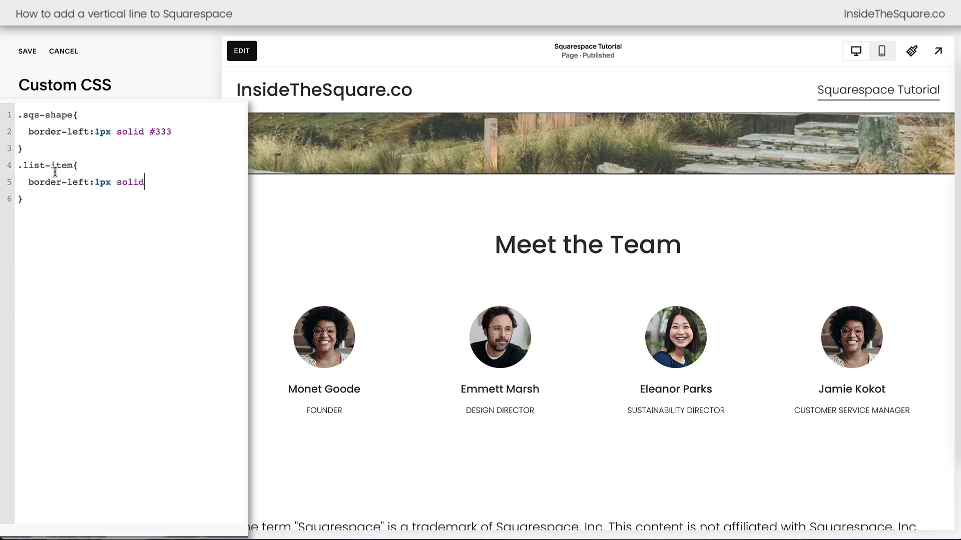
{"action": "type", "text": " #333"}
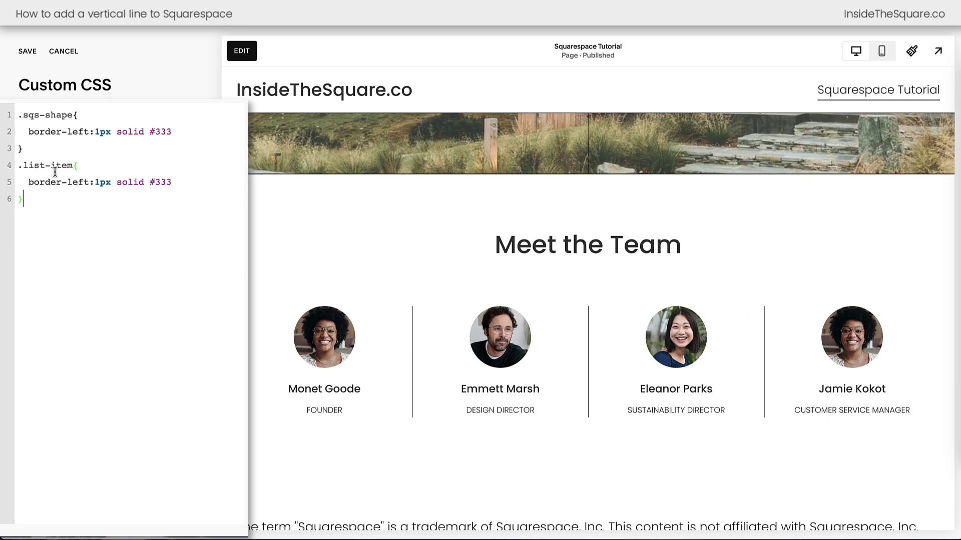
Step: Add .list-item:first-of-type{border-color:Transparent} so no line appears before the first team member
{"action": "key", "text": "Return"}
{"action": "type", "text": ".lisse"}
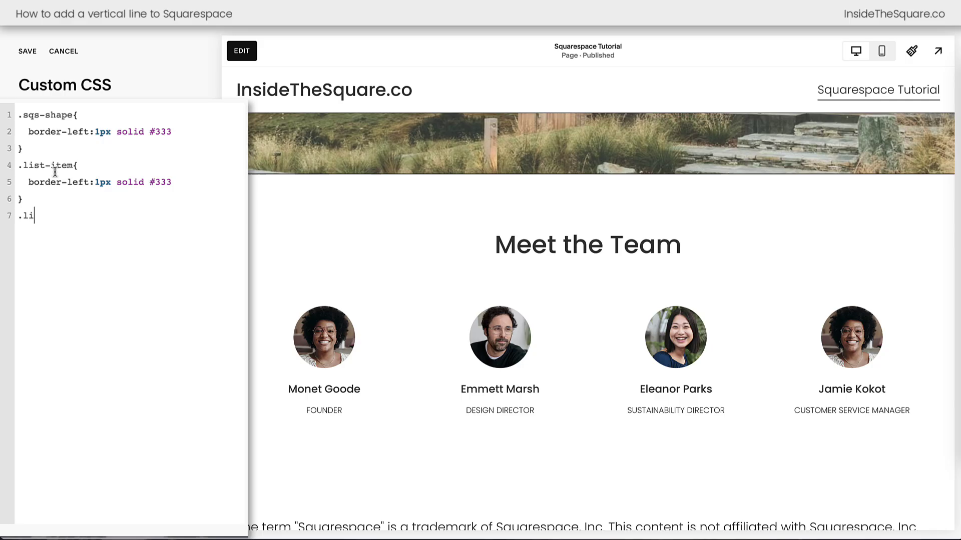
{"action": "key", "text": "BackSpace"}
{"action": "key", "text": "BackSpace"}
{"action": "key", "text": "BackSpace"}
{"action": "type", "text": "st-item:first-of-type"}
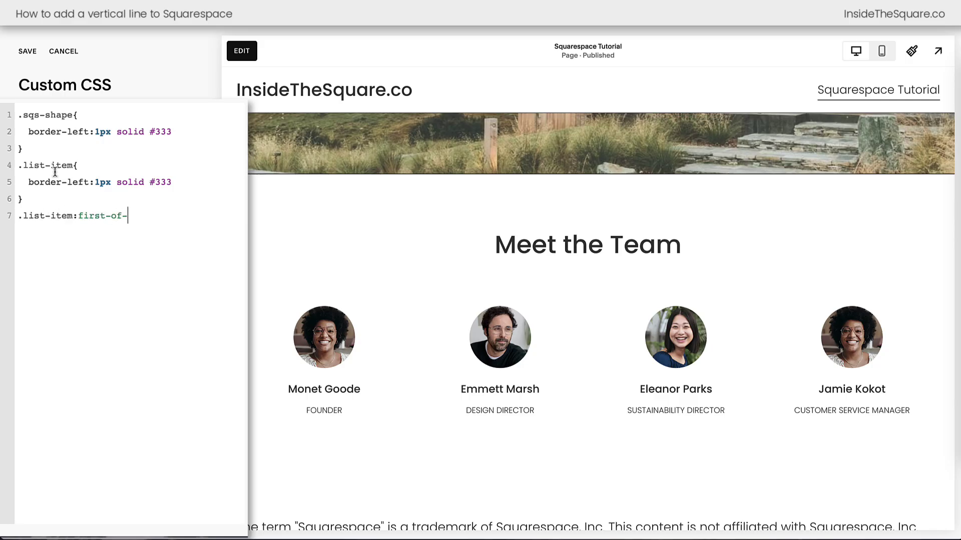
{"action": "key", "text": "BackSpace"}
{"action": "key", "text": "BackSpace"}
{"action": "key", "text": "BackSpace"}
{"action": "type", "text": "upe"}
{"action": "key", "text": "BackSpace"}
{"action": "key", "text": "BackSpace"}
{"action": "key", "text": "BackSpace"}
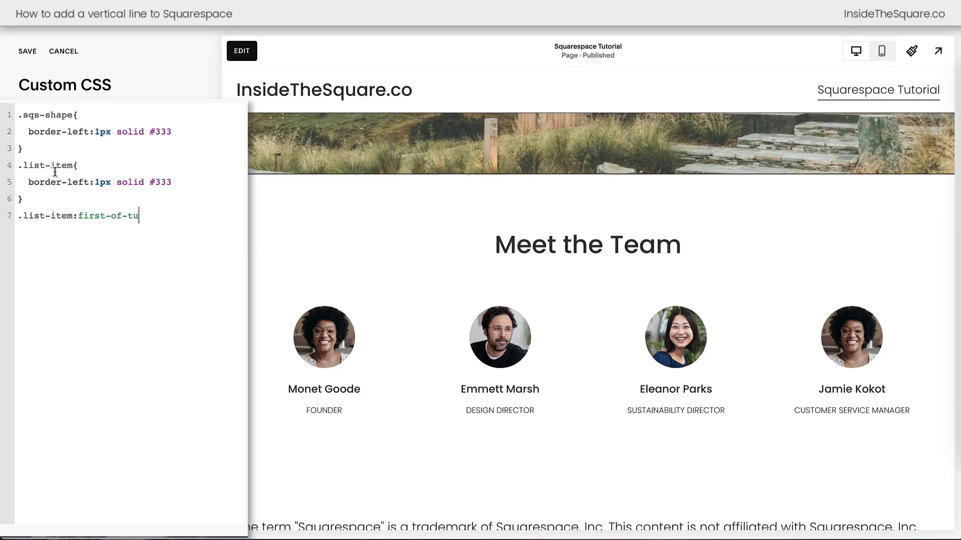
{"action": "type", "text": "ype{"}
{"action": "key", "text": "Return"}
{"action": "type", "text": "border-color:Transparent"}
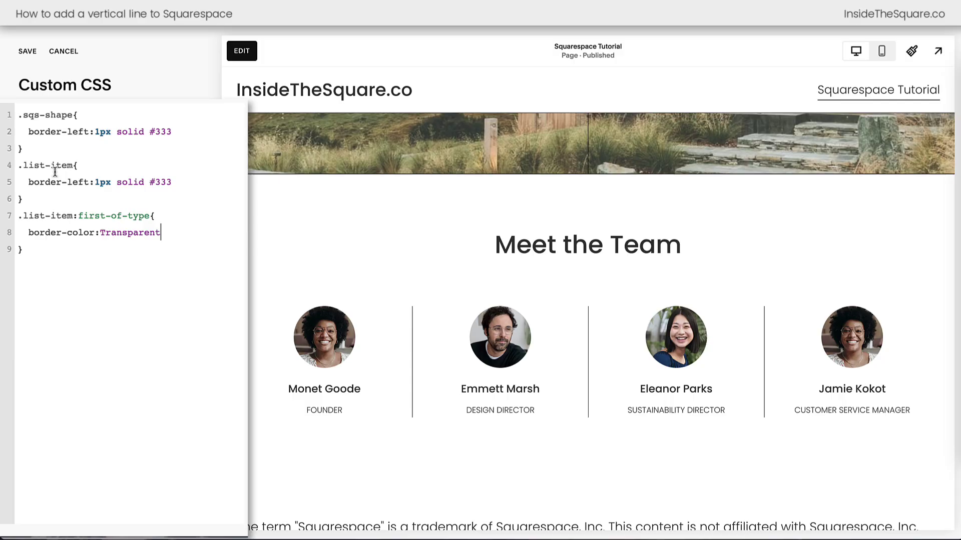
{"action": "left_click_drag", "start_coordinate": [174, 182], "coordinate": [18, 183]}
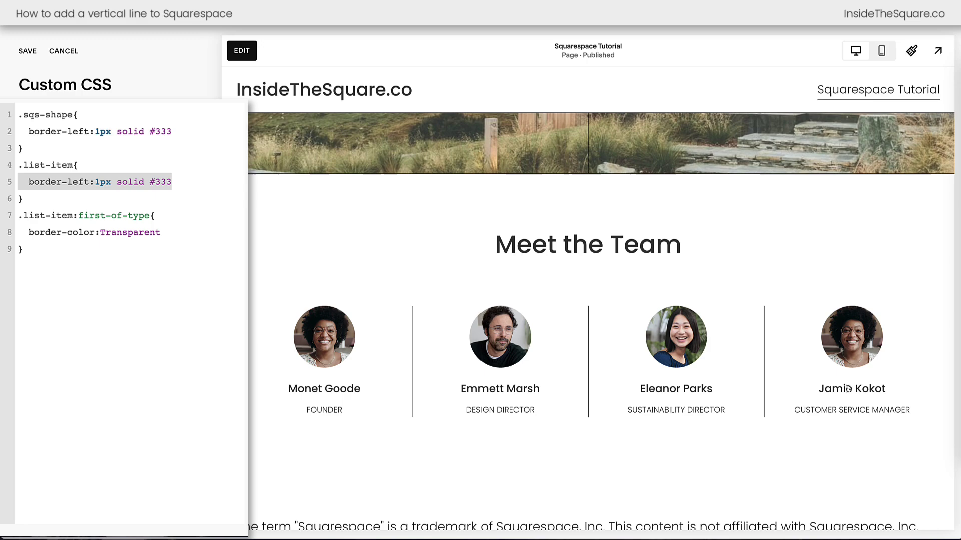
{"action": "scroll", "coordinate": [501, 395], "scroll_direction": "down", "scroll_amount": 1}
{"action": "left_click", "coordinate": [194, 332]}
Step: Switch the page preview to the mobile layout
{"action": "scroll", "coordinate": [528, 430], "scroll_direction": "up", "scroll_amount": 1}
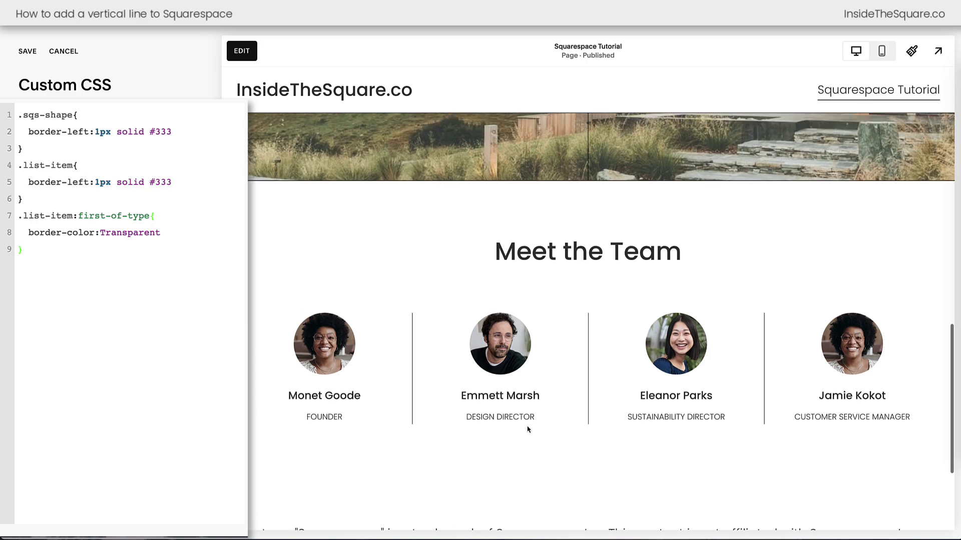
{"action": "scroll", "coordinate": [530, 428], "scroll_direction": "up", "scroll_amount": 5}
{"action": "scroll", "coordinate": [530, 427], "scroll_direction": "up", "scroll_amount": 6}
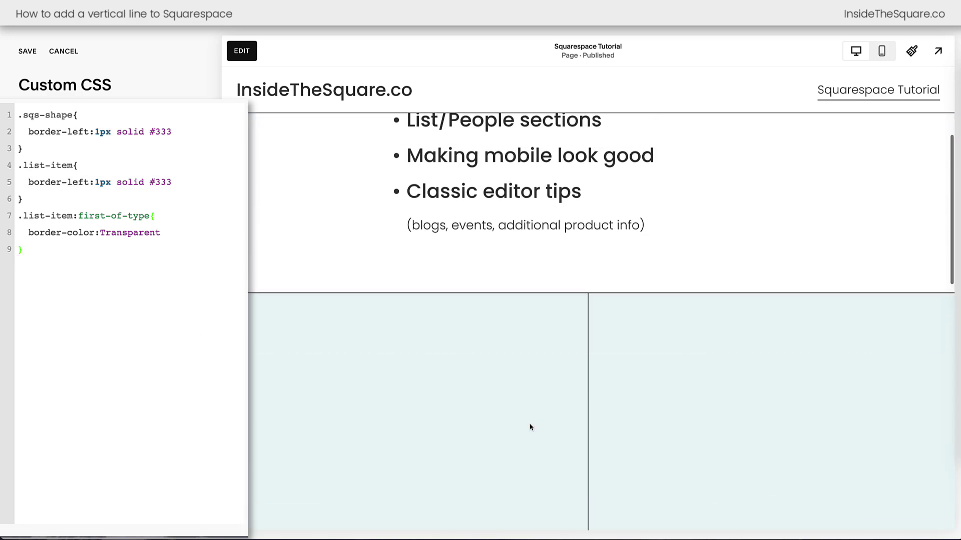
{"action": "left_click_drag", "start_coordinate": [681, 221], "coordinate": [359, 220]}
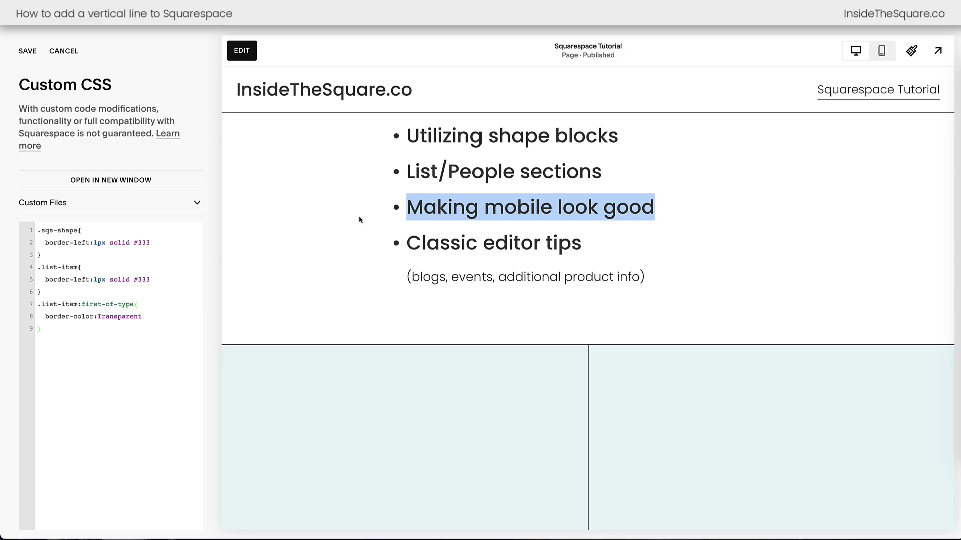
{"action": "scroll", "coordinate": [631, 377], "scroll_direction": "down", "scroll_amount": 10}
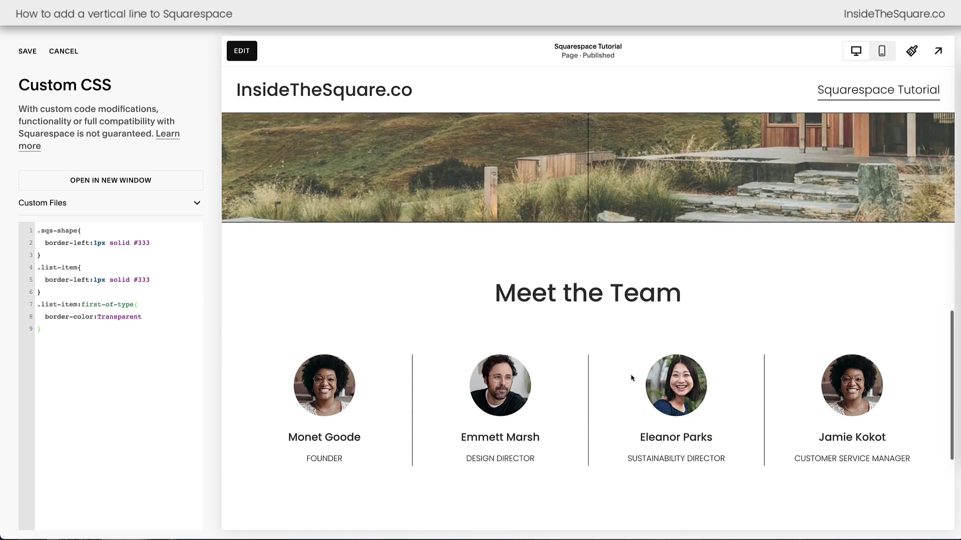
{"action": "left_click", "coordinate": [881, 50]}
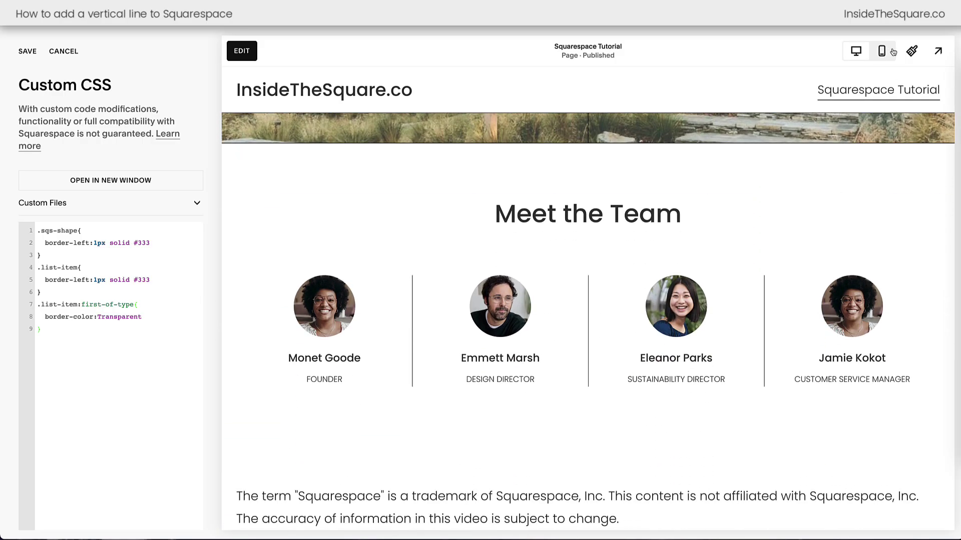
{"action": "scroll", "coordinate": [687, 278], "scroll_direction": "down", "scroll_amount": 7}
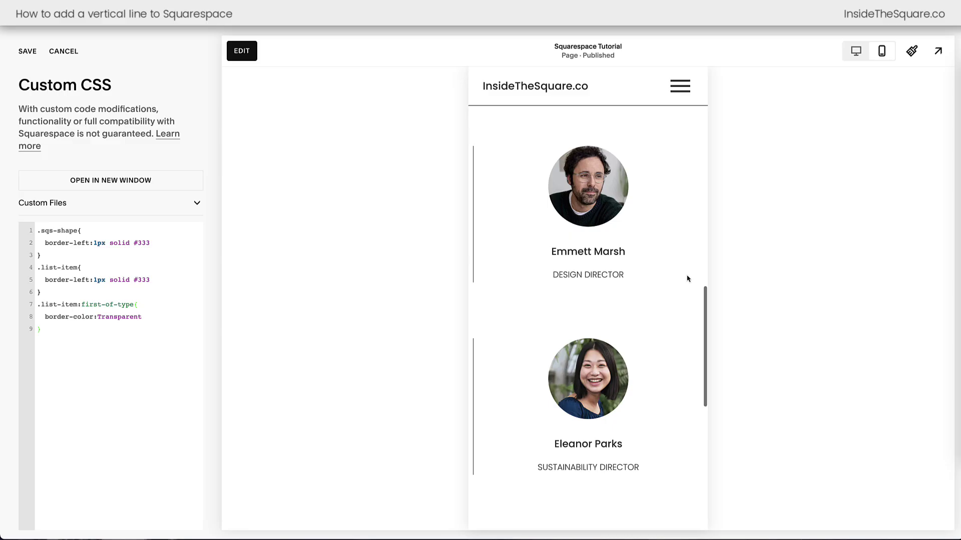
{"action": "scroll", "coordinate": [687, 279], "scroll_direction": "up", "scroll_amount": 7}
{"action": "scroll", "coordinate": [646, 279], "scroll_direction": "up", "scroll_amount": 5}
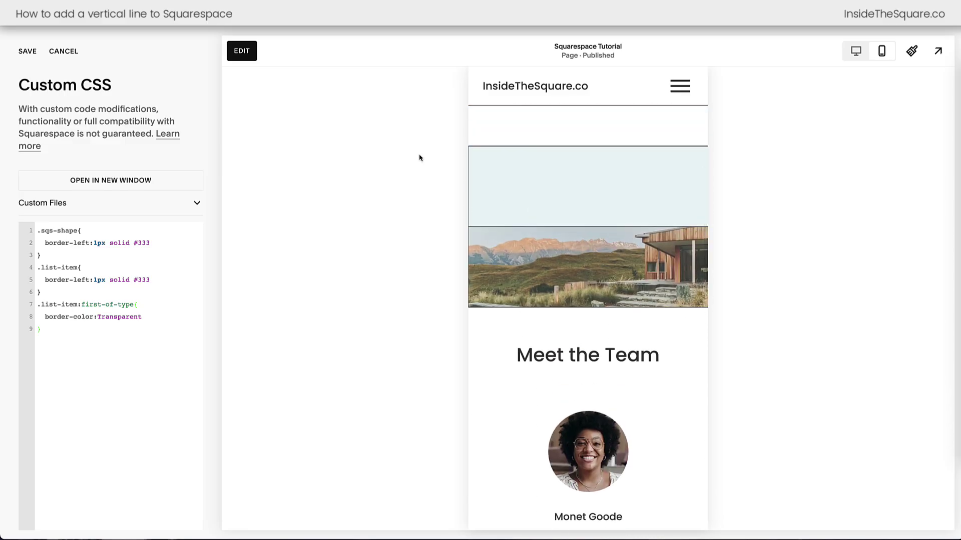
Step: In the mobile editor, move the shape block's left edge to the section centre and save
{"action": "left_click", "coordinate": [242, 51]}
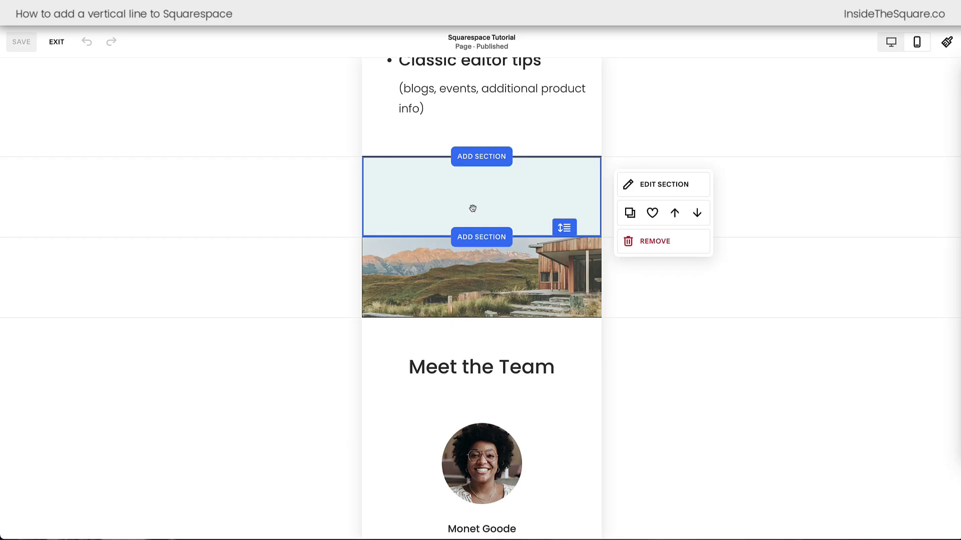
{"action": "left_click", "coordinate": [472, 208]}
{"action": "left_click_drag", "start_coordinate": [368, 194], "coordinate": [486, 196]}
{"action": "left_click", "coordinate": [779, 253]}
{"action": "scroll", "coordinate": [737, 152], "scroll_direction": "down", "scroll_amount": 1}
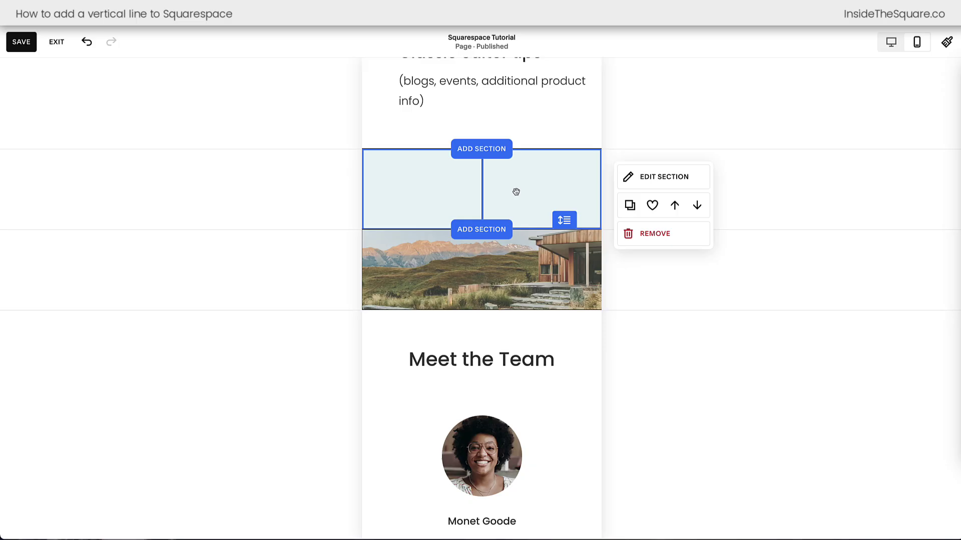
{"action": "left_click", "coordinate": [20, 42]}
{"action": "left_click", "coordinate": [57, 42]}
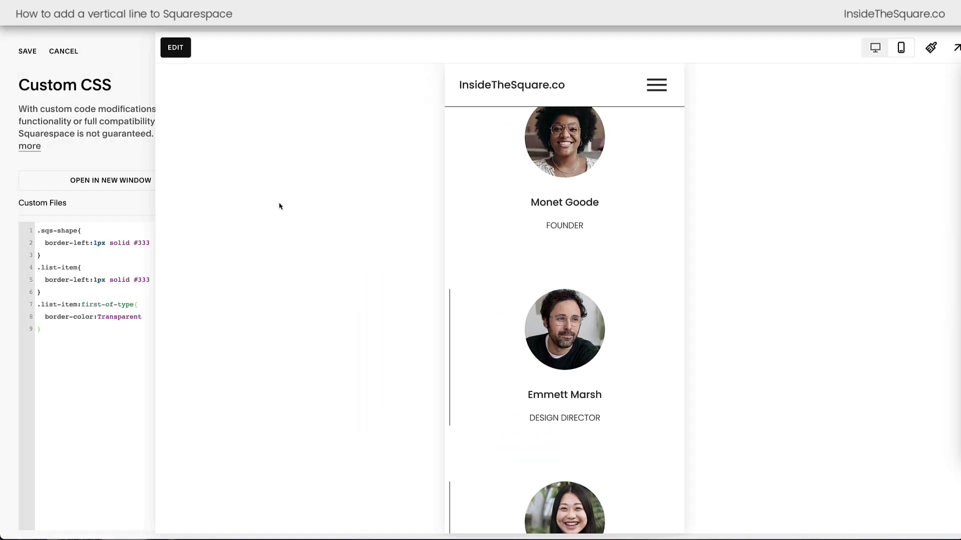
{"action": "left_click", "coordinate": [145, 231]}
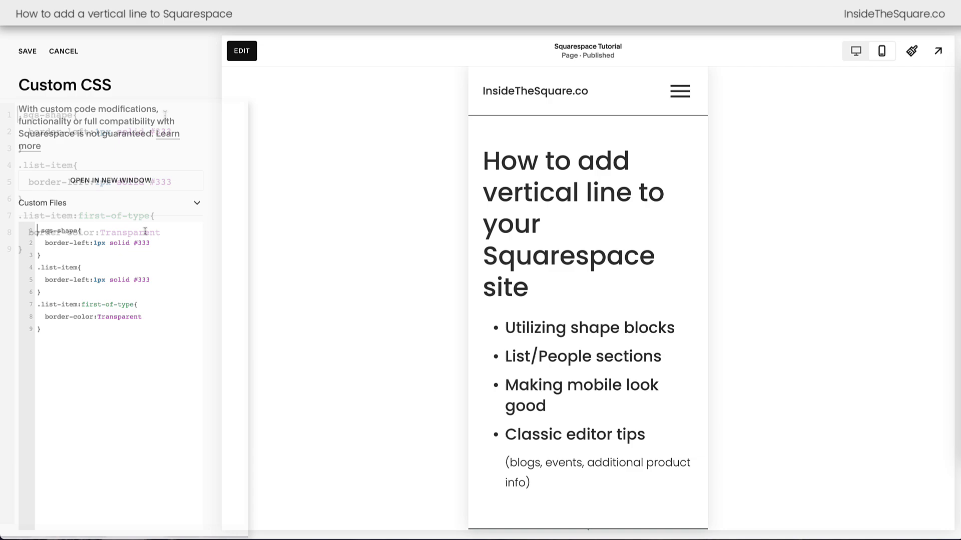
{"action": "key", "text": "Home"}
{"action": "key", "text": "Return"}
{"action": "key", "text": "Up"}
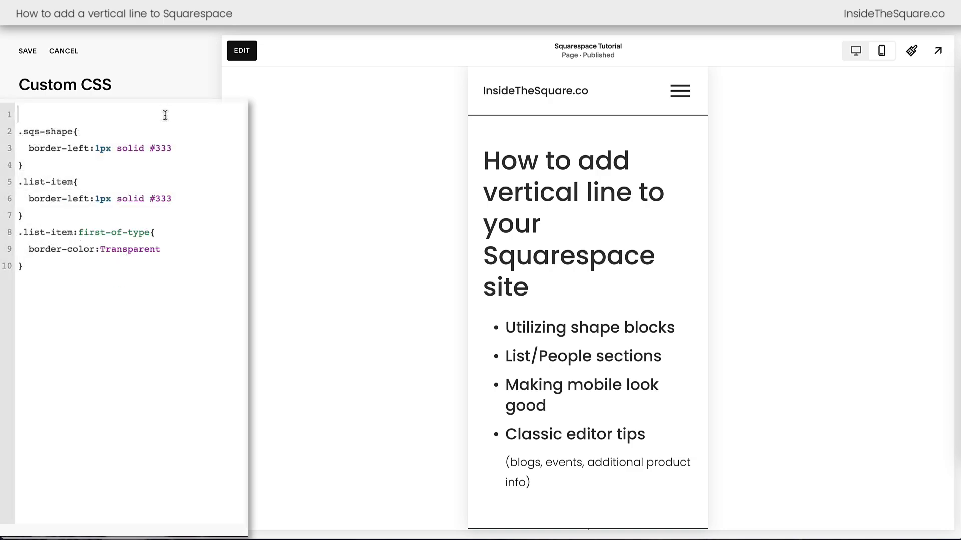
{"action": "type", "text": "@media onl"}
{"action": "key", "text": "BackSpace"}
{"action": "key", "text": "BackSpace"}
{"action": "key", "text": "BackSpace"}
{"action": "type", "text": "screen and (min-width:641px){"}
{"action": "key", "text": "Delete"}
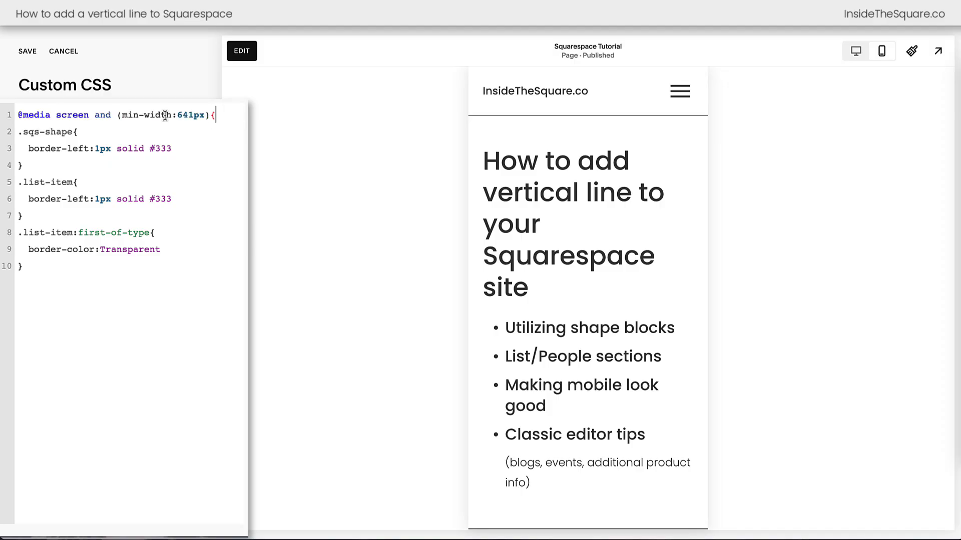
Step: Close the media query with '}' after the last rule and return to the desktop preview
{"action": "left_click", "coordinate": [150, 274]}
{"action": "key", "text": "Return"}
{"action": "type", "text": "}"}
{"action": "scroll", "coordinate": [503, 347], "scroll_direction": "down", "scroll_amount": 4}
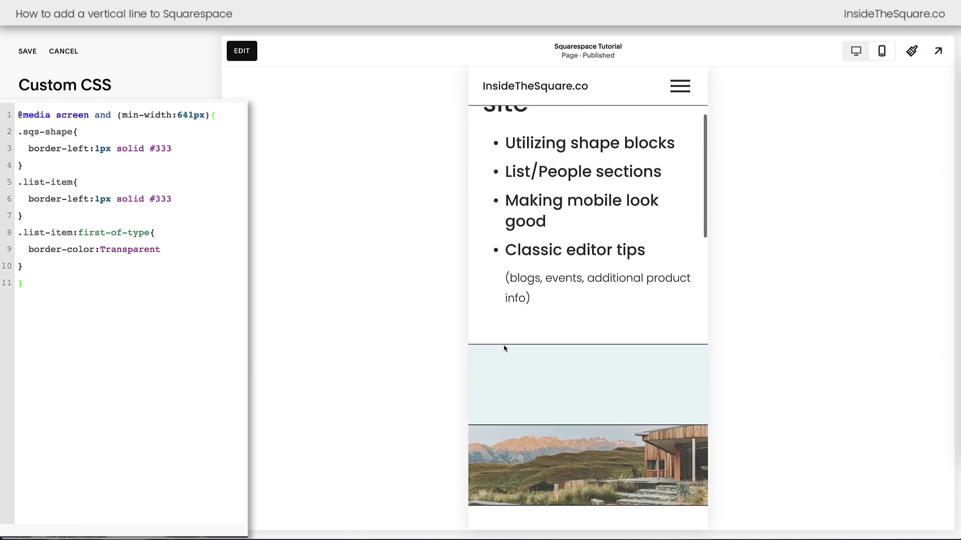
{"action": "scroll", "coordinate": [504, 349], "scroll_direction": "down", "scroll_amount": 6}
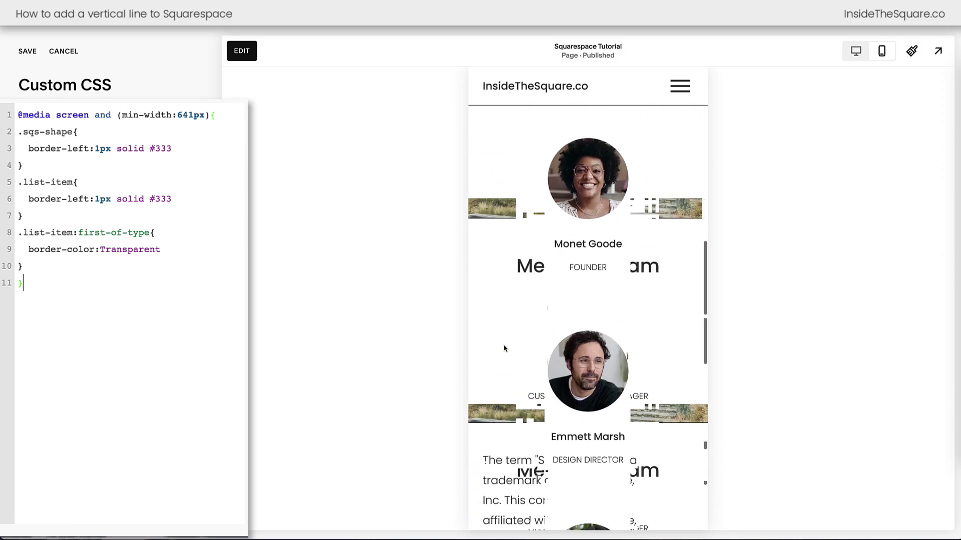
{"action": "scroll", "coordinate": [505, 348], "scroll_direction": "down", "scroll_amount": 5}
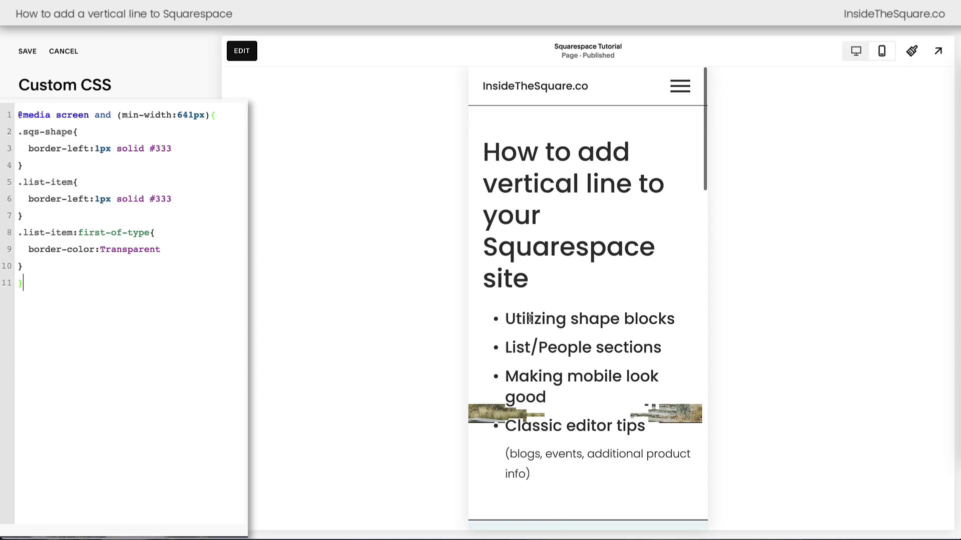
{"action": "left_click", "coordinate": [854, 52]}
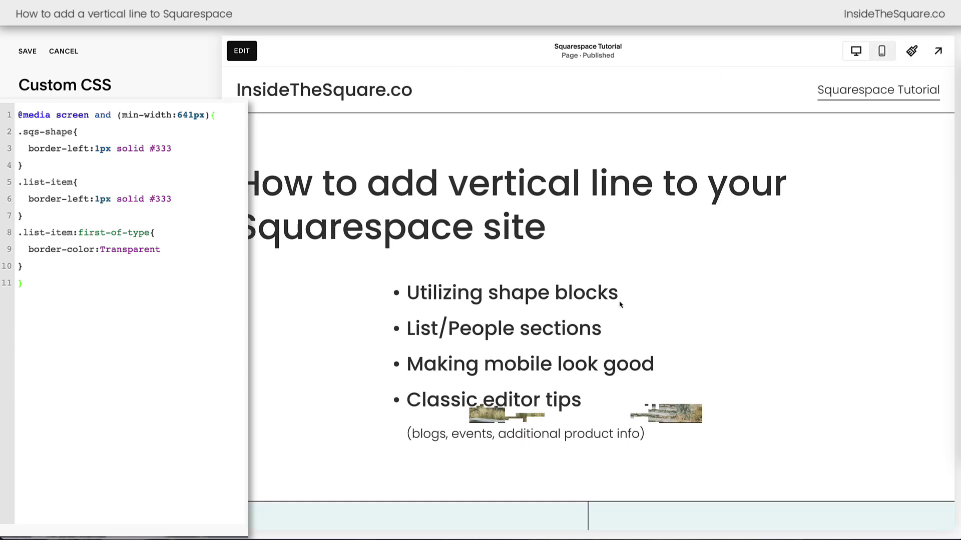
{"action": "scroll", "coordinate": [619, 303], "scroll_direction": "down", "scroll_amount": 8}
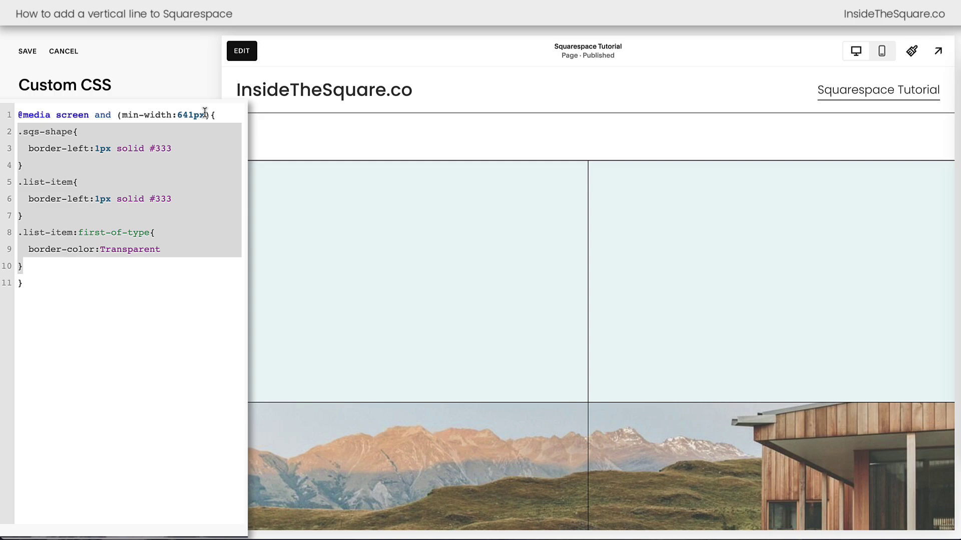
{"action": "left_click_drag", "start_coordinate": [205, 115], "coordinate": [134, 115]}
{"action": "left_click", "coordinate": [170, 301]}
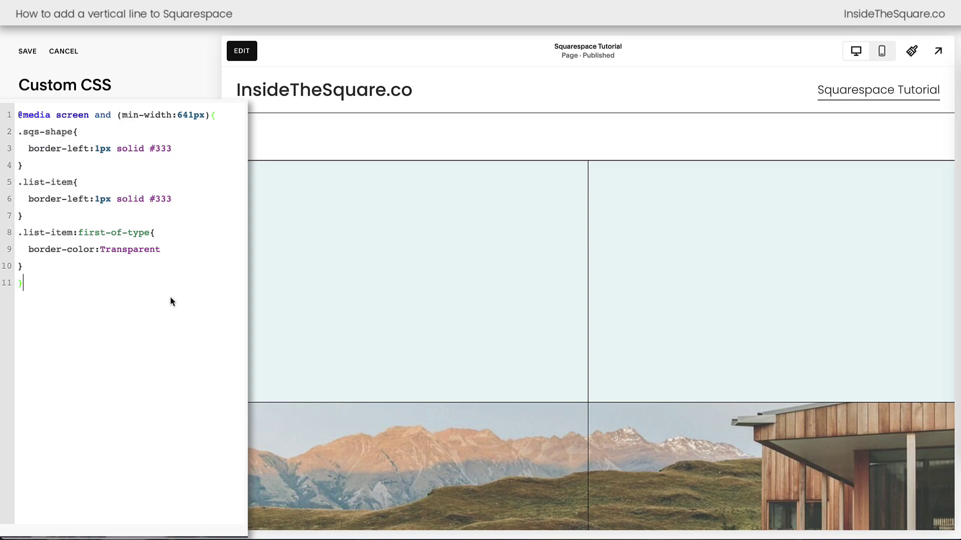
{"action": "left_click_drag", "start_coordinate": [204, 115], "coordinate": [122, 114]}
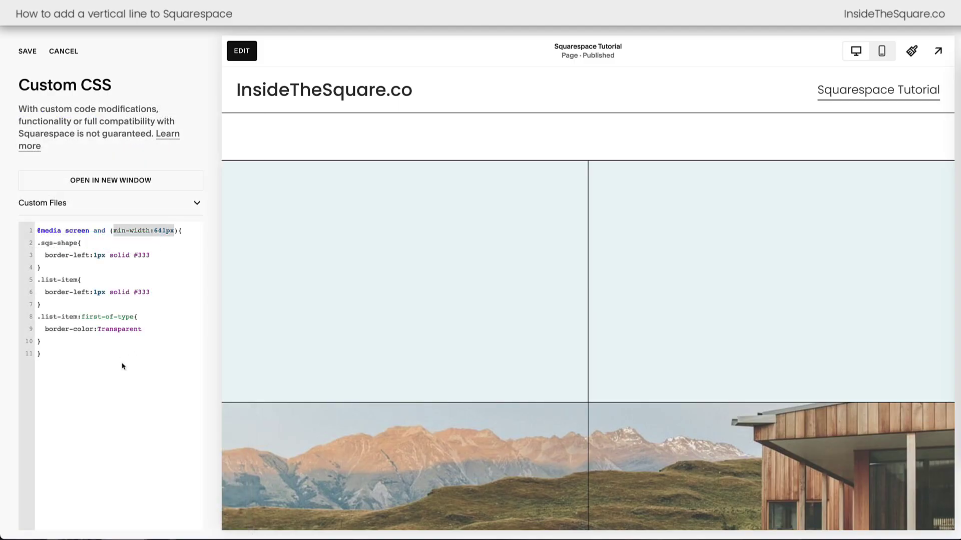
{"action": "left_click", "coordinate": [123, 367]}
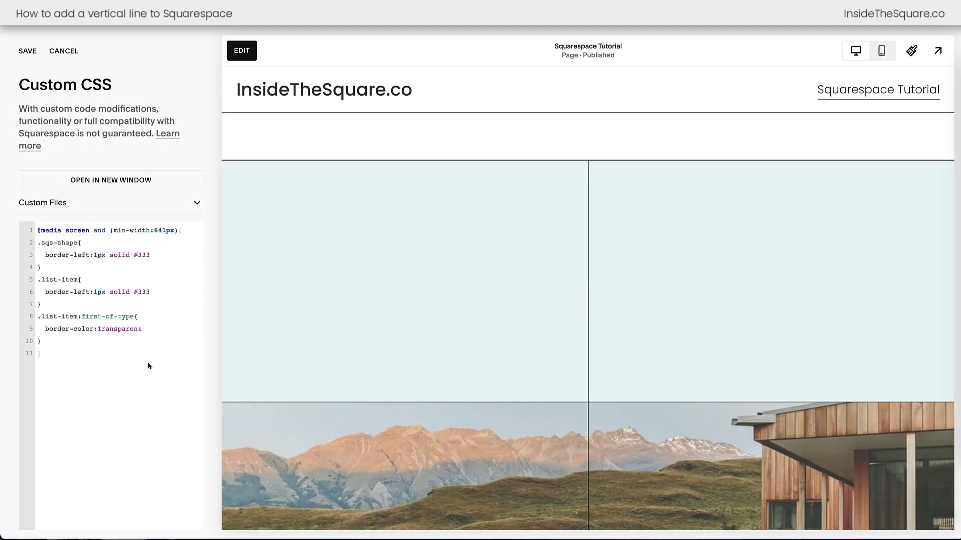
{"action": "scroll", "coordinate": [474, 351], "scroll_direction": "down", "scroll_amount": 6}
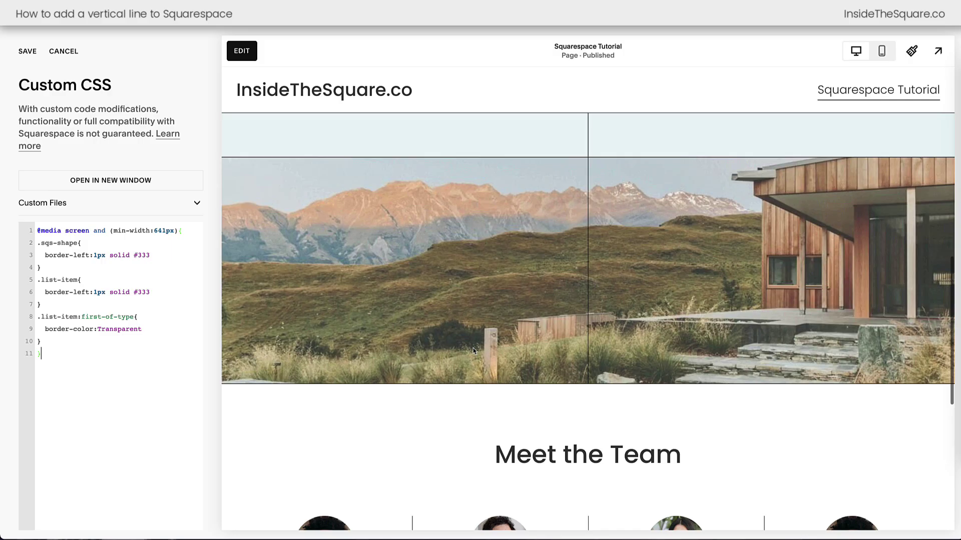
Step: Save the custom CSS and open the Blog page under Not Linked pages
{"action": "scroll", "coordinate": [474, 351], "scroll_direction": "up", "scroll_amount": 7}
{"action": "left_click", "coordinate": [26, 52]}
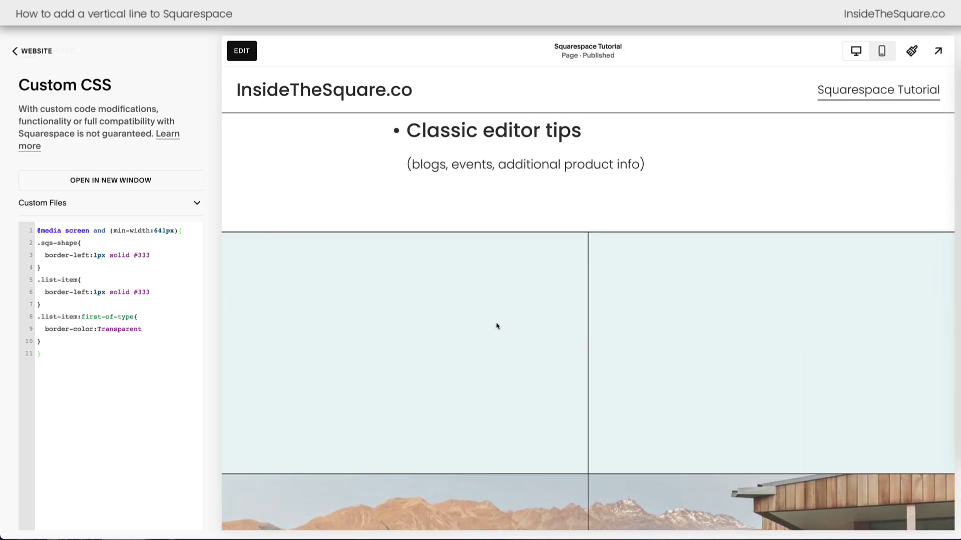
{"action": "scroll", "coordinate": [493, 323], "scroll_direction": "up", "scroll_amount": 1}
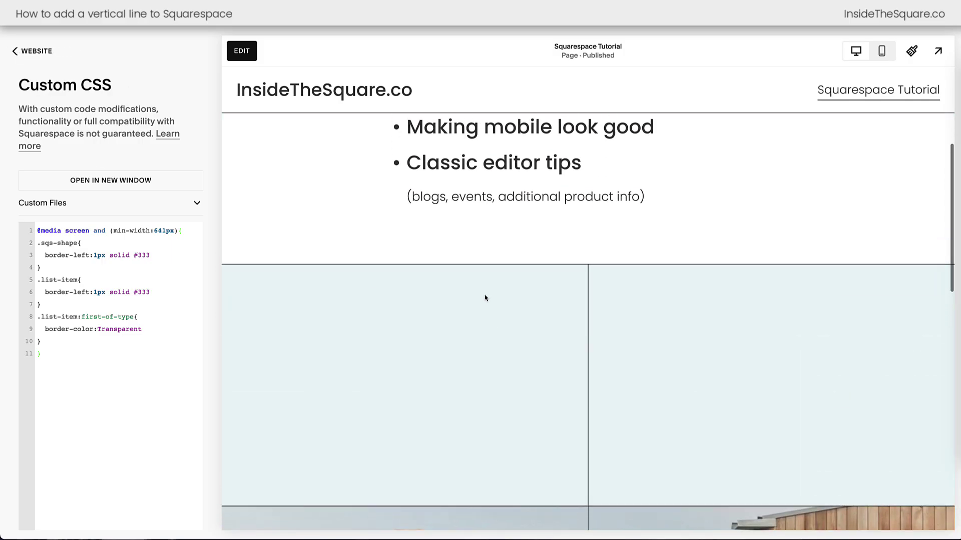
{"action": "left_click", "coordinate": [31, 51]}
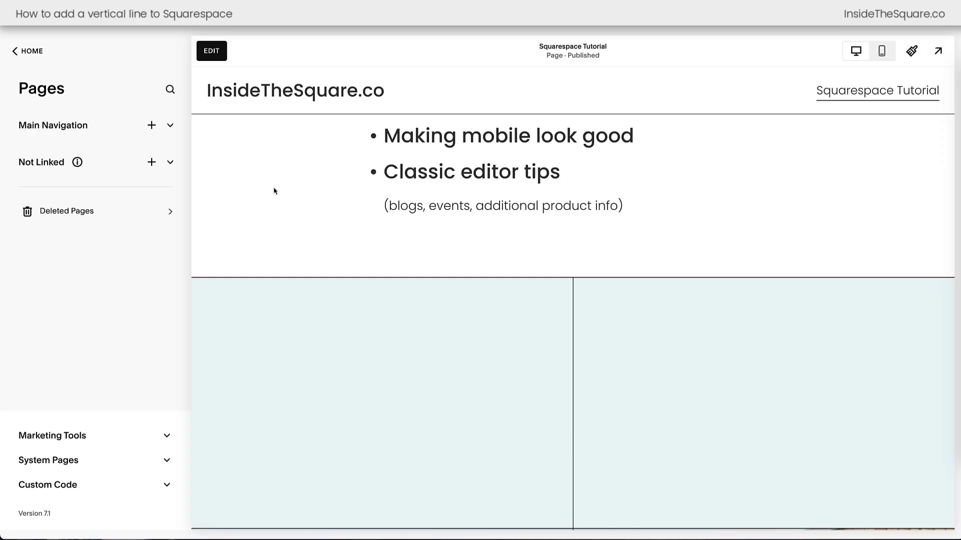
{"action": "left_click", "coordinate": [170, 161]}
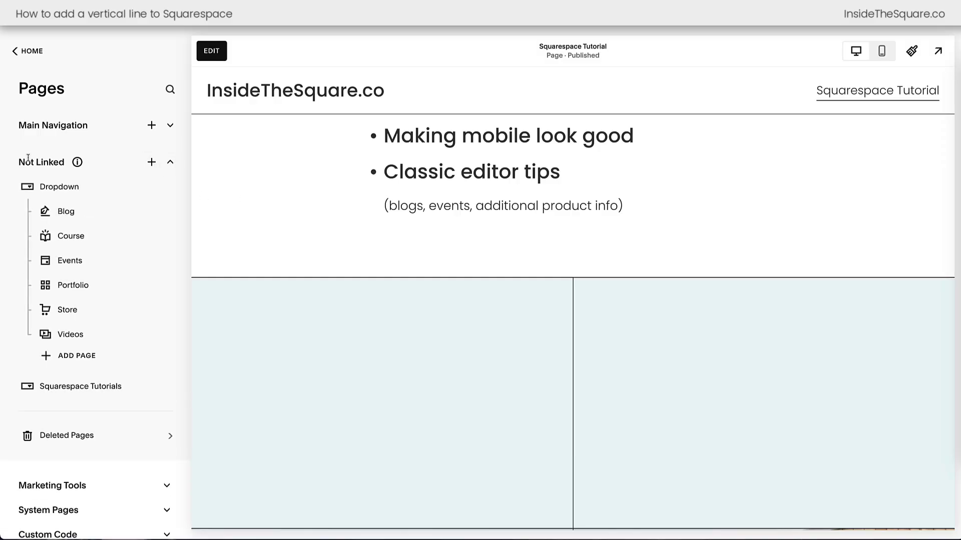
{"action": "left_click", "coordinate": [80, 212]}
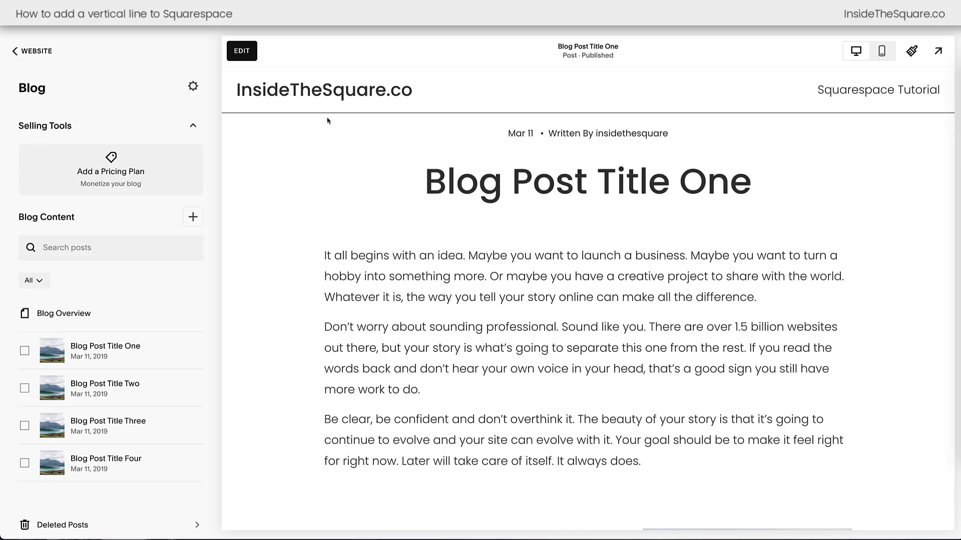
Step: Edit Blog Post Title One, browse the add-block menu below the text, then exit
{"action": "left_click", "coordinate": [249, 57]}
{"action": "left_click", "coordinate": [481, 368]}
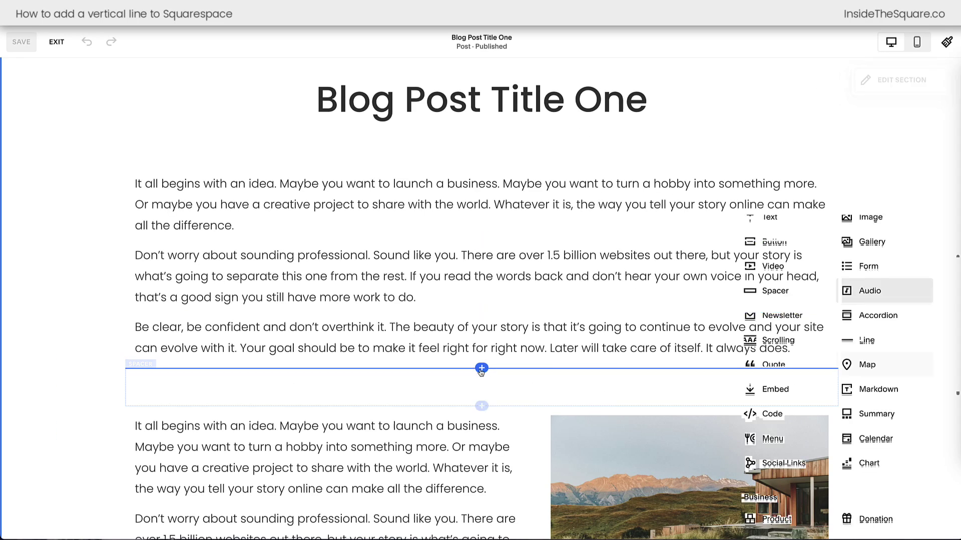
{"action": "scroll", "coordinate": [853, 373], "scroll_direction": "down", "scroll_amount": 4}
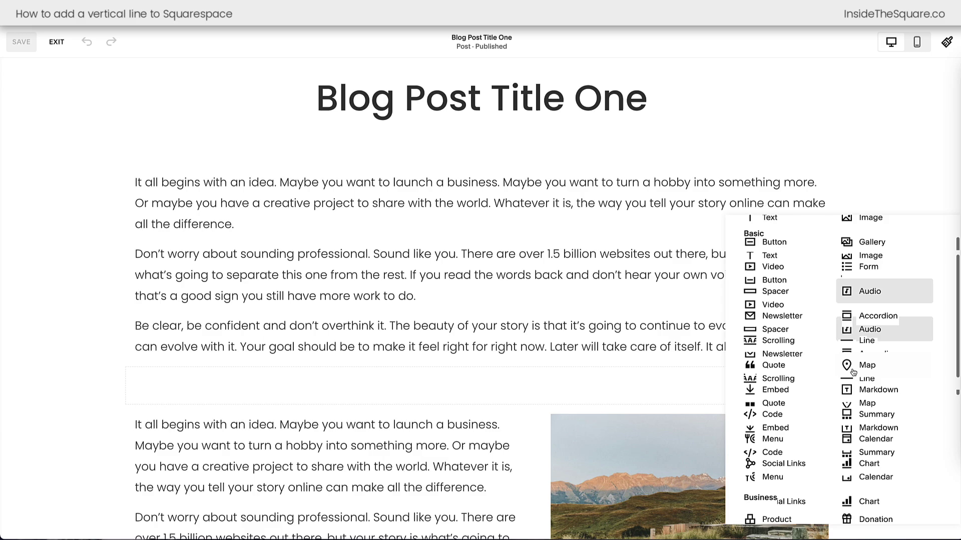
{"action": "scroll", "coordinate": [853, 372], "scroll_direction": "down", "scroll_amount": 8}
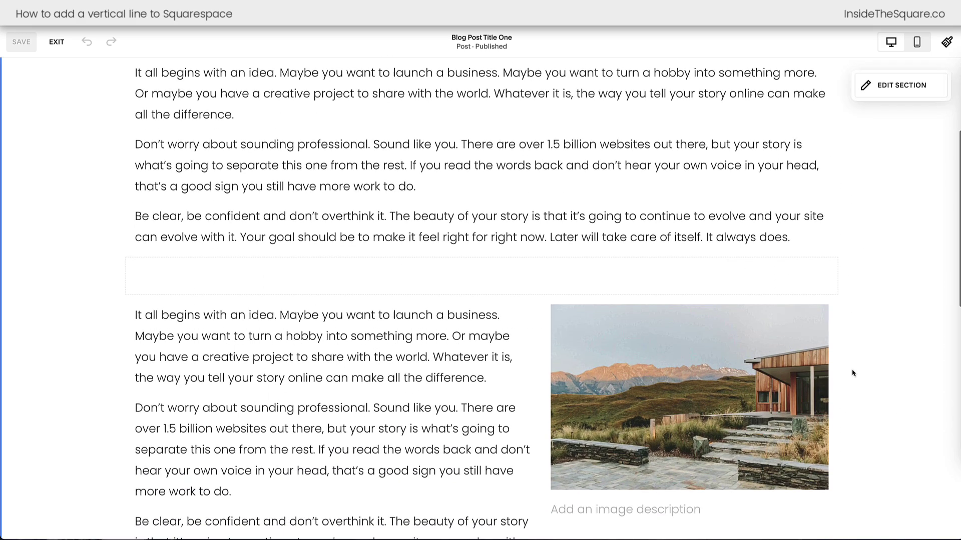
{"action": "scroll", "coordinate": [853, 373], "scroll_direction": "down", "scroll_amount": 2}
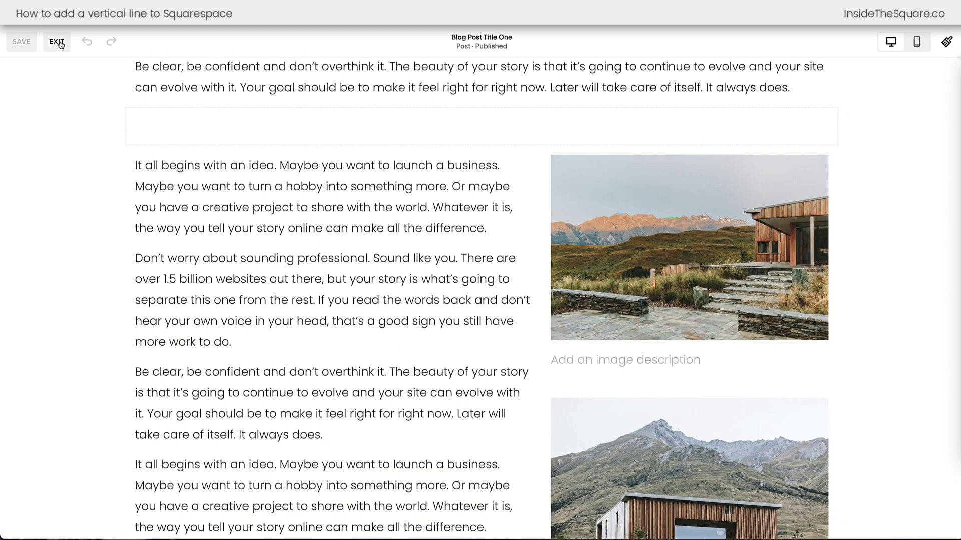
{"action": "left_click", "coordinate": [58, 44]}
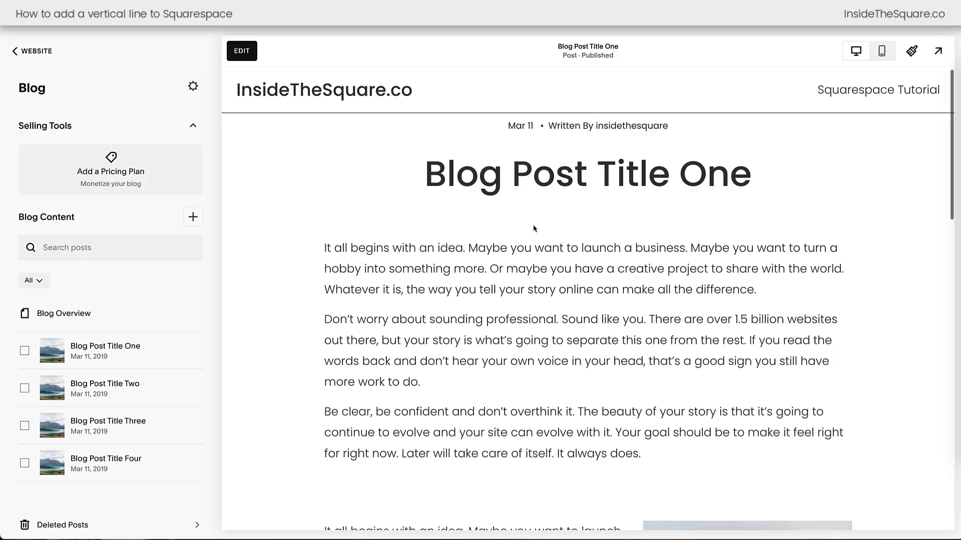
{"action": "scroll", "coordinate": [533, 229], "scroll_direction": "down", "scroll_amount": 5}
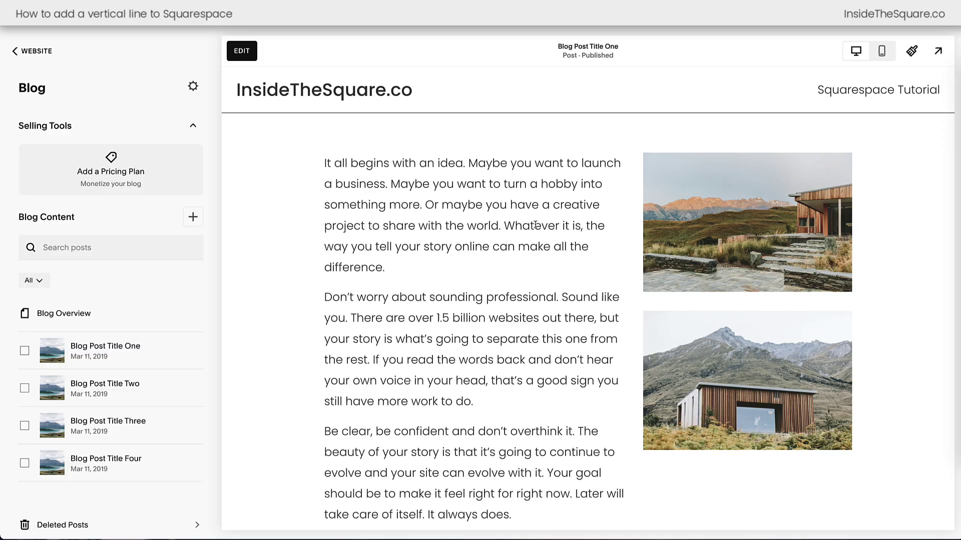
{"action": "left_click", "coordinate": [816, 177]}
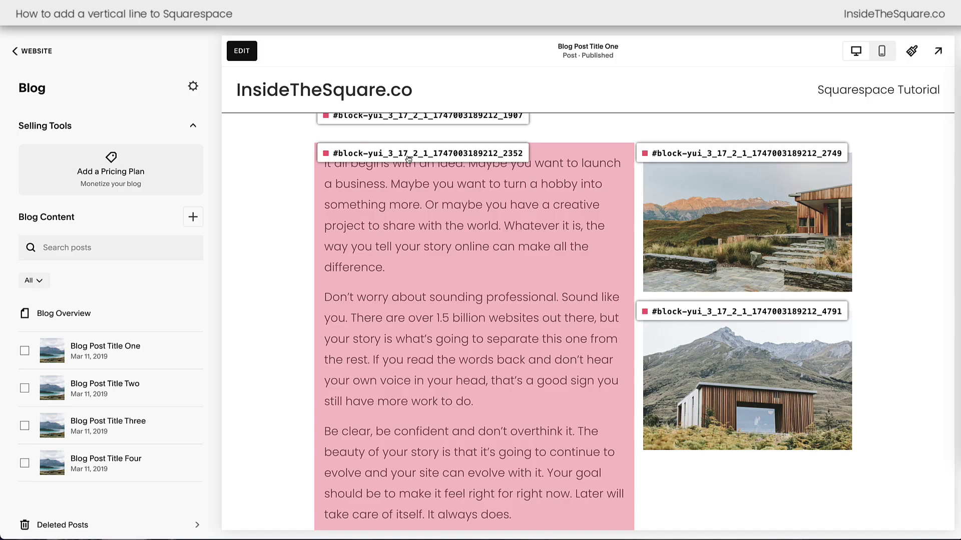
{"action": "left_click", "coordinate": [408, 159]}
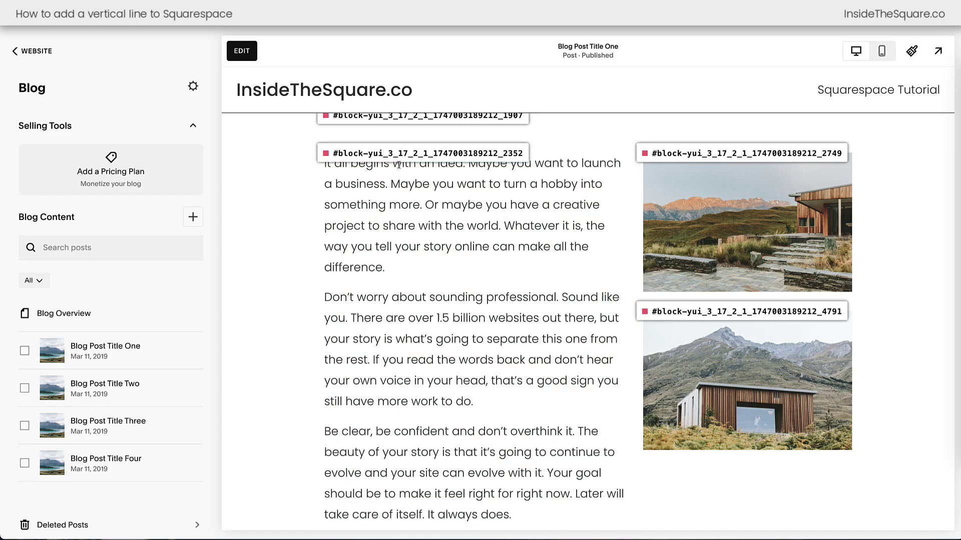
{"action": "left_click", "coordinate": [861, 31]}
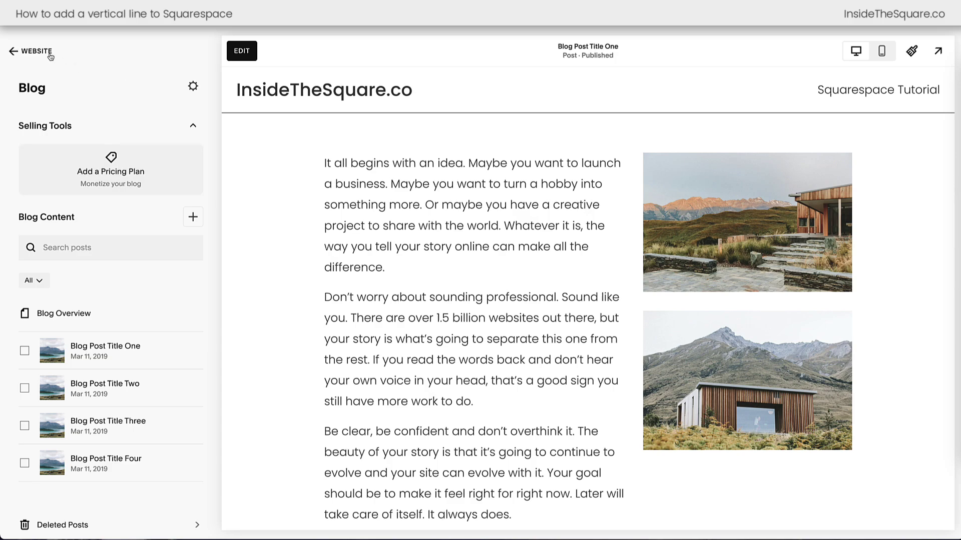
Step: Find and open the Custom CSS editor through the 'css' search
{"action": "key", "text": "slash"}
{"action": "type", "text": "css"}
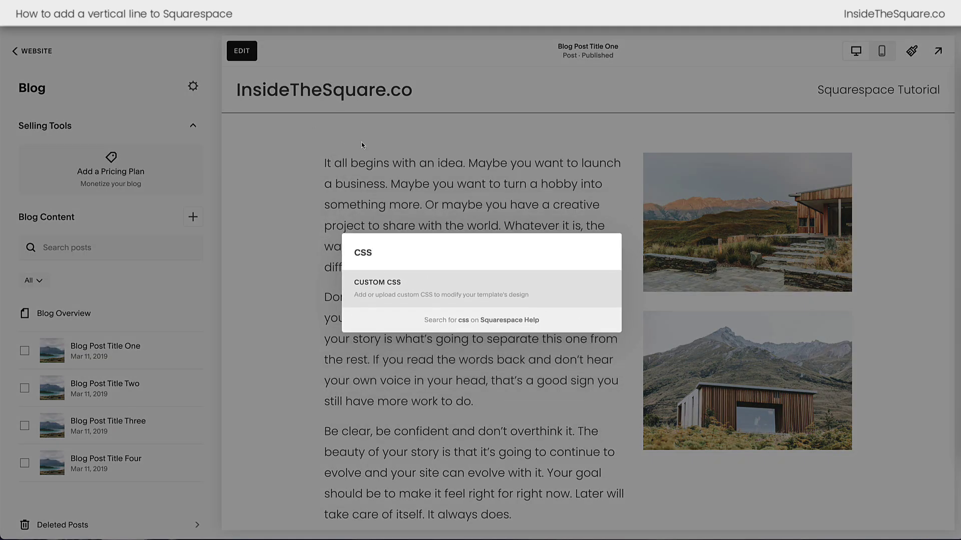
{"action": "left_click", "coordinate": [413, 284]}
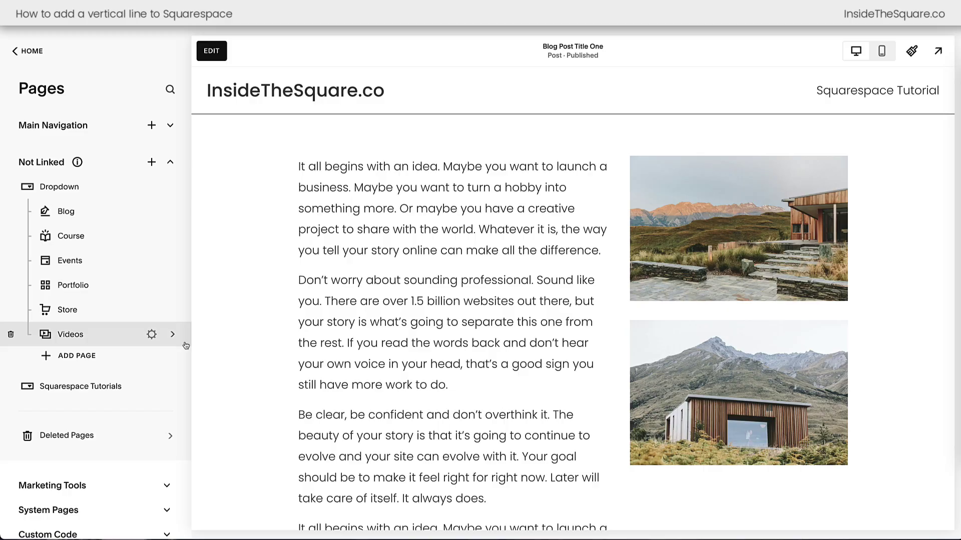
Step: Add a rule for the pasted block ID selector with border-right:1px solid #333 inside the media query
{"action": "key", "text": "Return"}
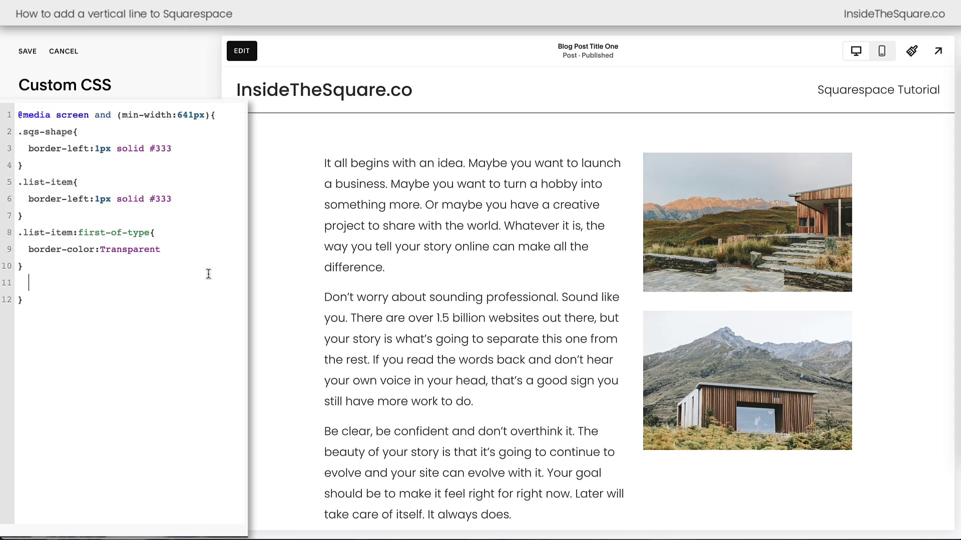
{"action": "key", "text": "ctrl+v"}
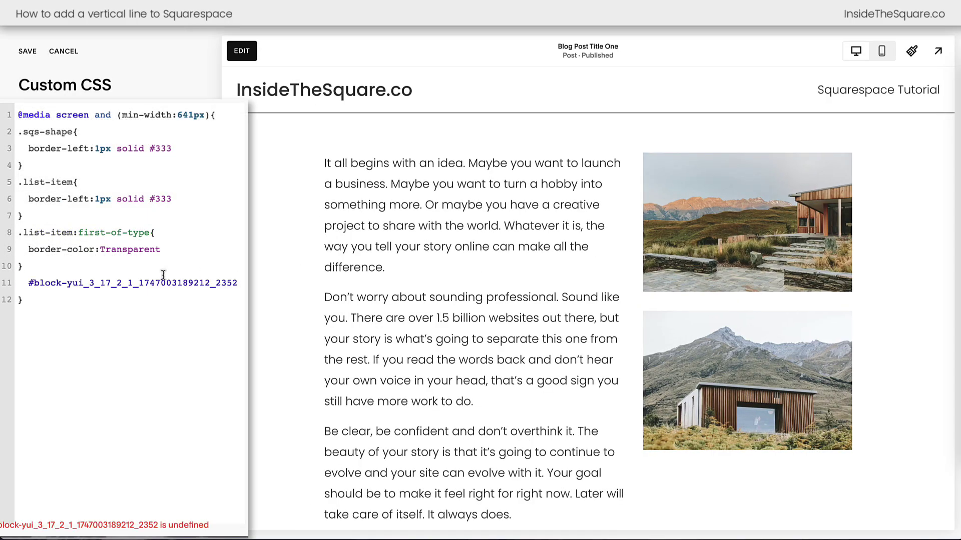
{"action": "type", "text": "{"}
{"action": "key", "text": "Return"}
{"action": "type", "text": "borde-r"}
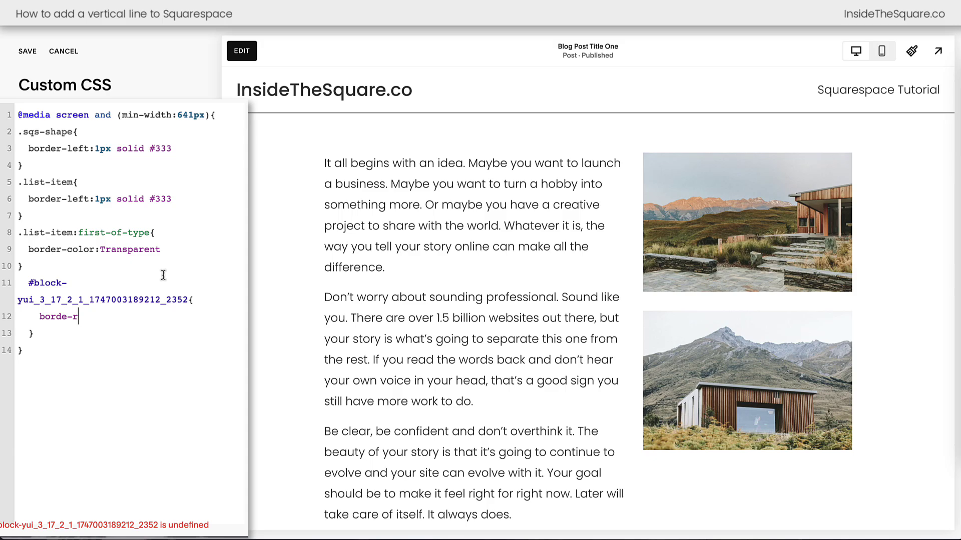
{"action": "key", "text": "BackSpace"}
{"action": "key", "text": "BackSpace"}
{"action": "type", "text": "r-right:1px solid #333"}
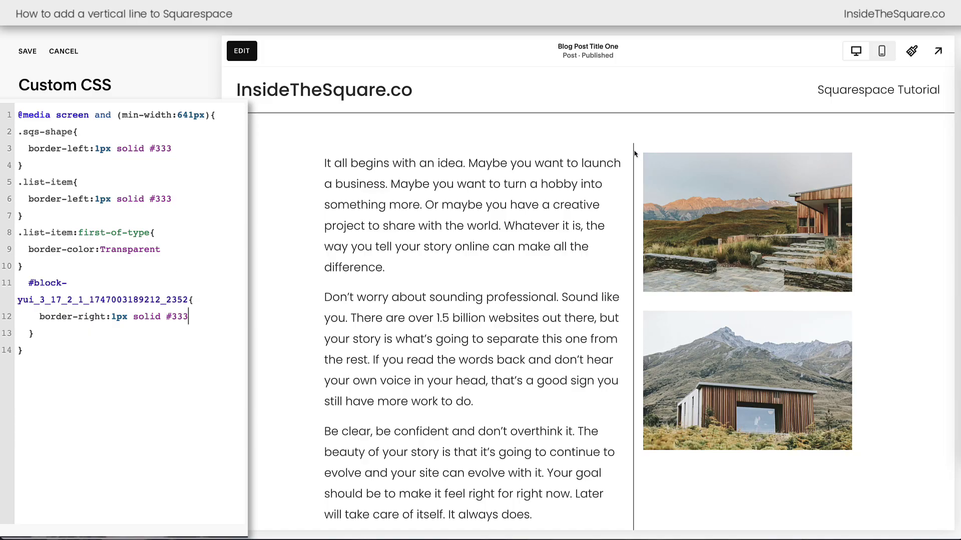
{"action": "scroll", "coordinate": [593, 345], "scroll_direction": "down", "scroll_amount": 1}
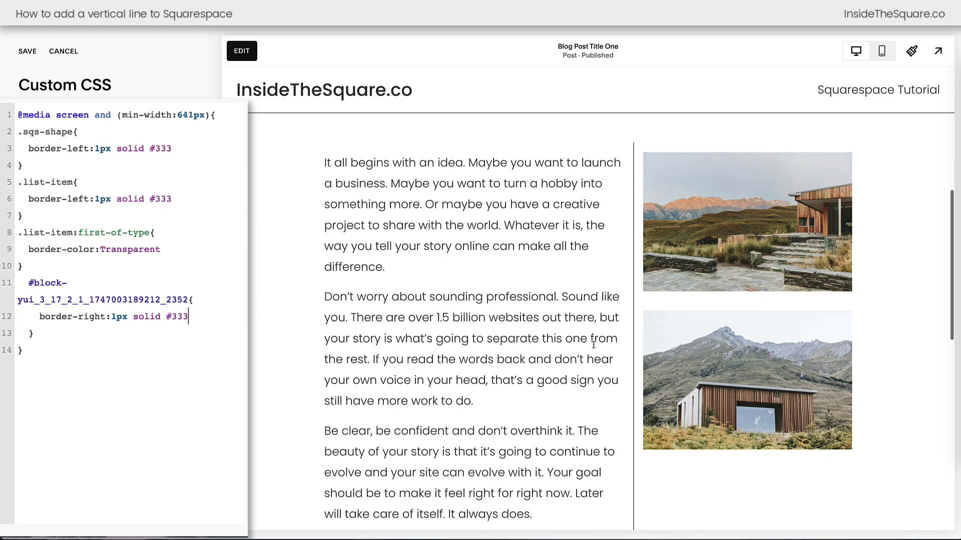
{"action": "scroll", "coordinate": [594, 345], "scroll_direction": "down", "scroll_amount": 1}
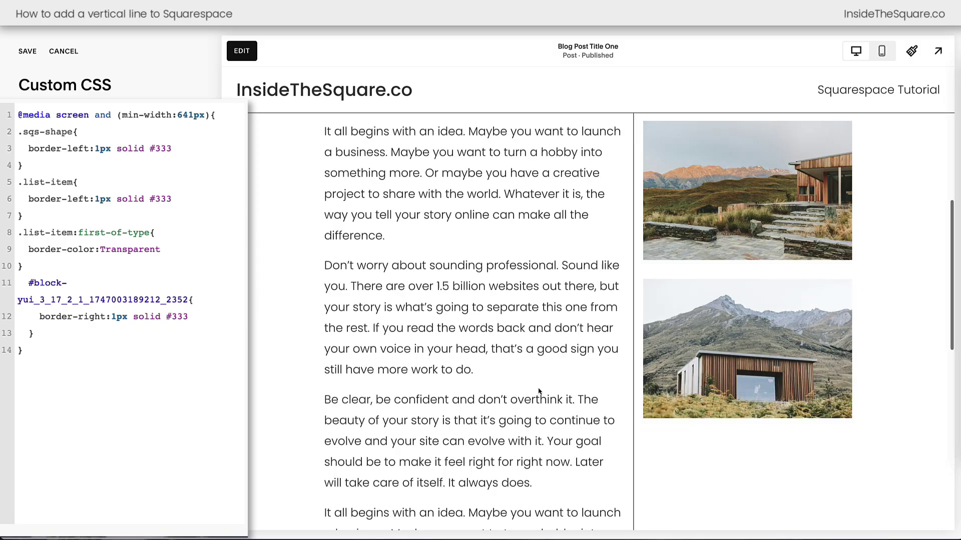
Step: Review the custom CSS rules and copy the text block's ID again
{"action": "left_click_drag", "start_coordinate": [432, 240], "coordinate": [291, 124]}
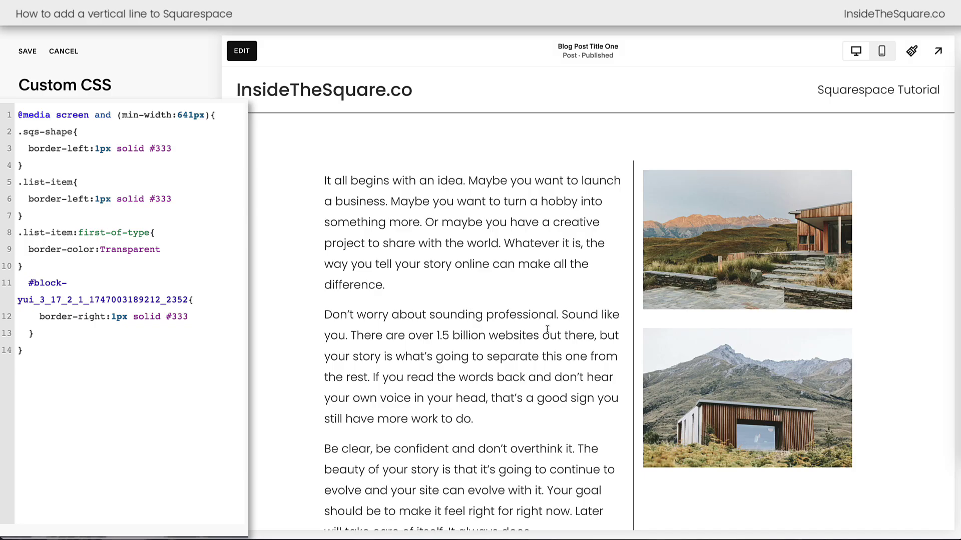
{"action": "scroll", "coordinate": [559, 328], "scroll_direction": "down", "scroll_amount": 5}
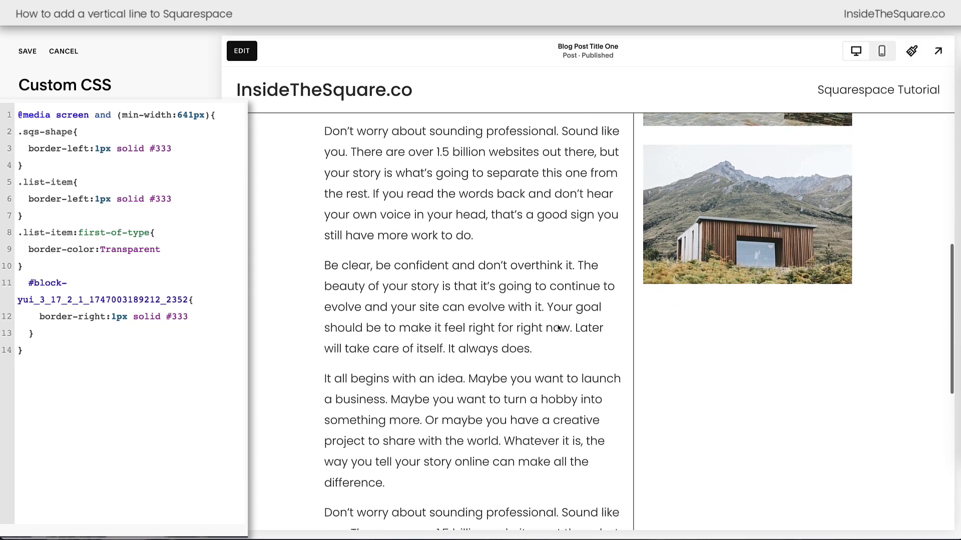
{"action": "scroll", "coordinate": [559, 327], "scroll_direction": "down", "scroll_amount": 3}
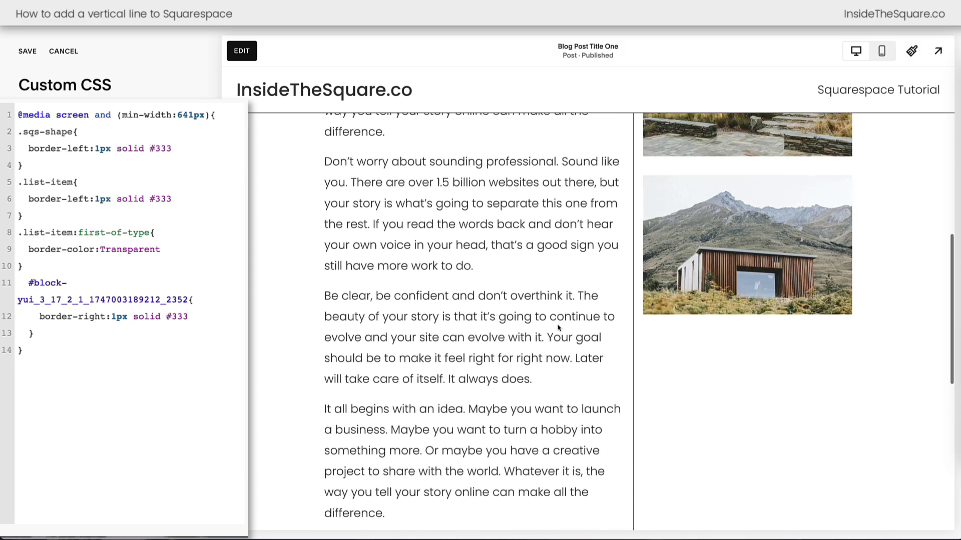
{"action": "scroll", "coordinate": [558, 328], "scroll_direction": "up", "scroll_amount": 2}
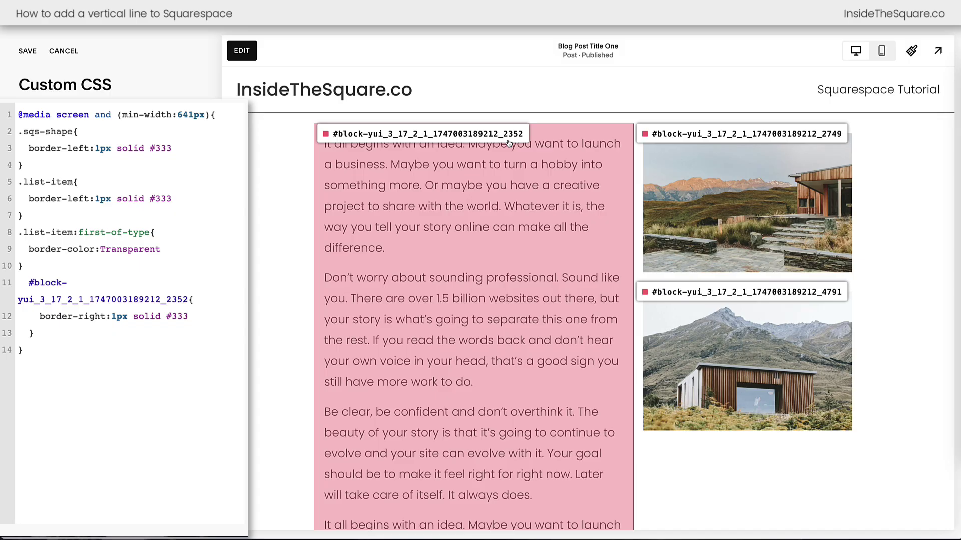
{"action": "left_click", "coordinate": [496, 140]}
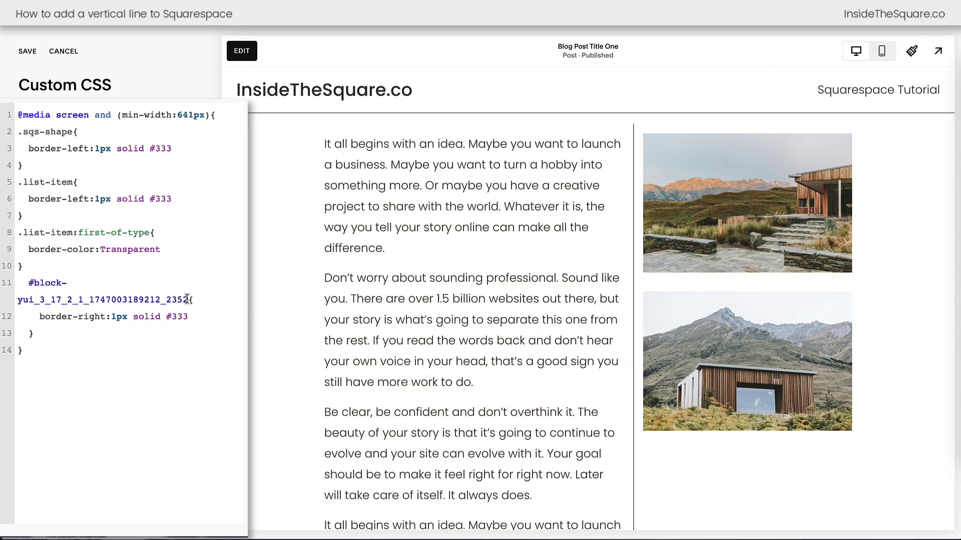
Step: Highlight the block selector, border-right rule and desktop-only media query, then preview the mobile layout
{"action": "left_click_drag", "start_coordinate": [187, 299], "coordinate": [19, 282]}
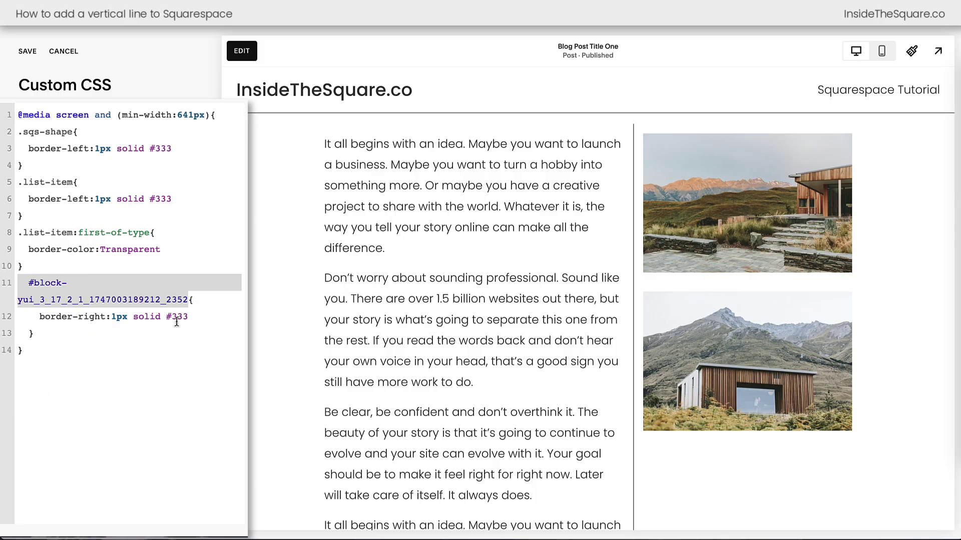
{"action": "left_click_drag", "start_coordinate": [191, 316], "coordinate": [48, 313]}
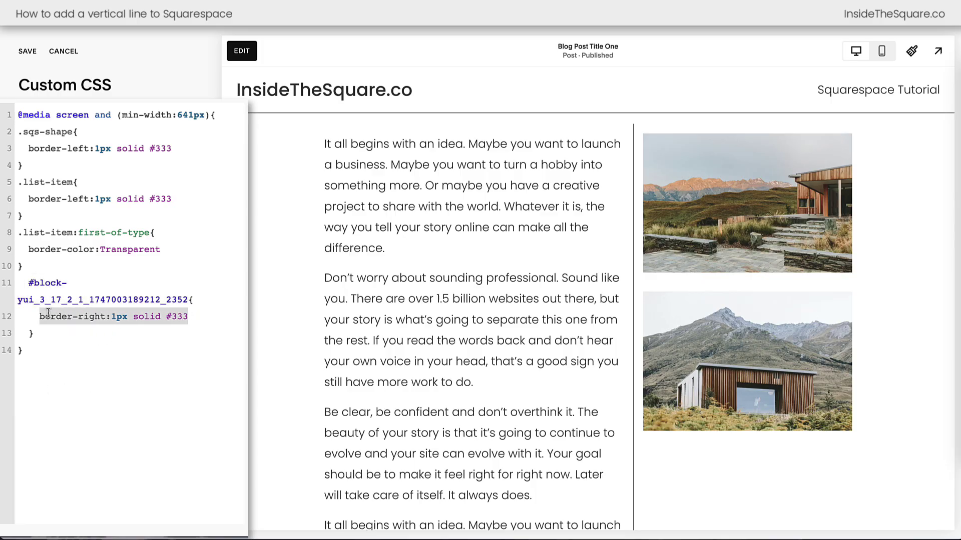
{"action": "left_click", "coordinate": [100, 350]}
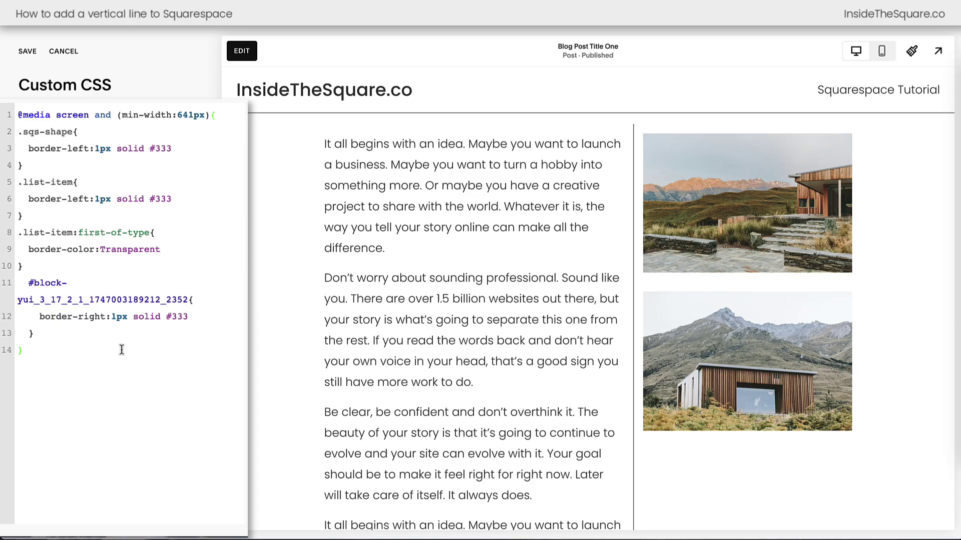
{"action": "left_click_drag", "start_coordinate": [136, 332], "coordinate": [18, 280]}
{"action": "left_click", "coordinate": [55, 333]}
{"action": "left_click_drag", "start_coordinate": [72, 336], "coordinate": [18, 131]}
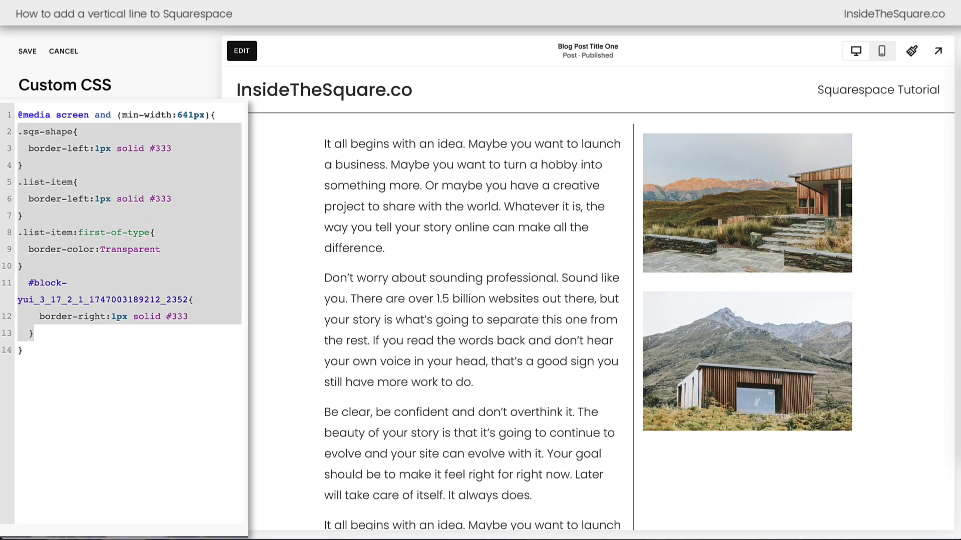
{"action": "left_click", "coordinate": [882, 51]}
Step: Return the preview to desktop layout showing the line beside the text, and save the custom CSS
{"action": "scroll", "coordinate": [651, 213], "scroll_direction": "down", "scroll_amount": 5}
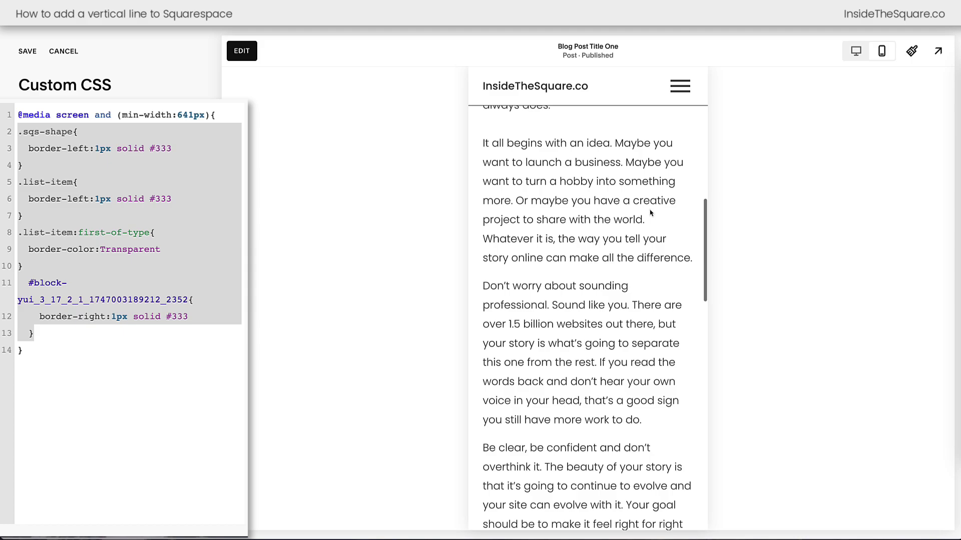
{"action": "scroll", "coordinate": [650, 212], "scroll_direction": "down", "scroll_amount": 15}
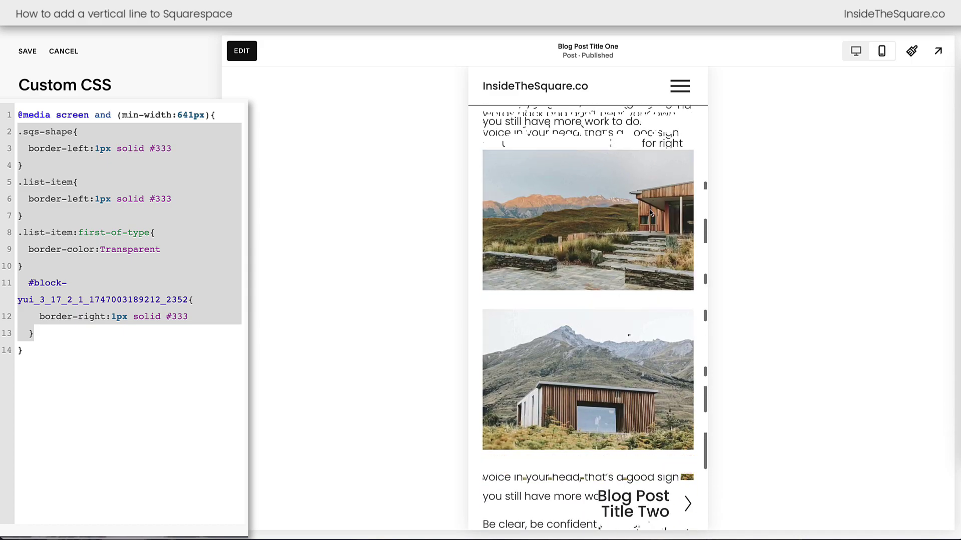
{"action": "scroll", "coordinate": [650, 213], "scroll_direction": "up", "scroll_amount": 10}
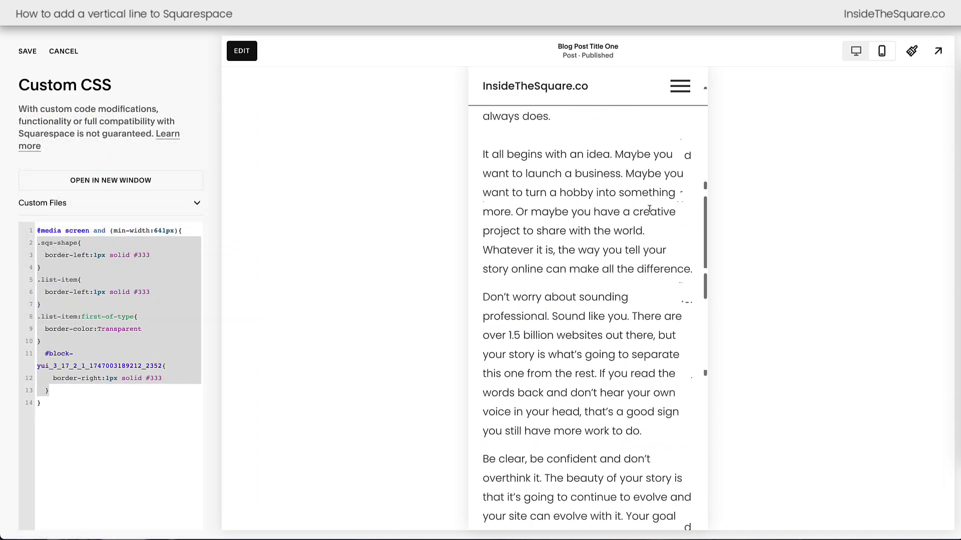
{"action": "scroll", "coordinate": [649, 209], "scroll_direction": "up", "scroll_amount": 5}
{"action": "scroll", "coordinate": [649, 210], "scroll_direction": "up", "scroll_amount": 5}
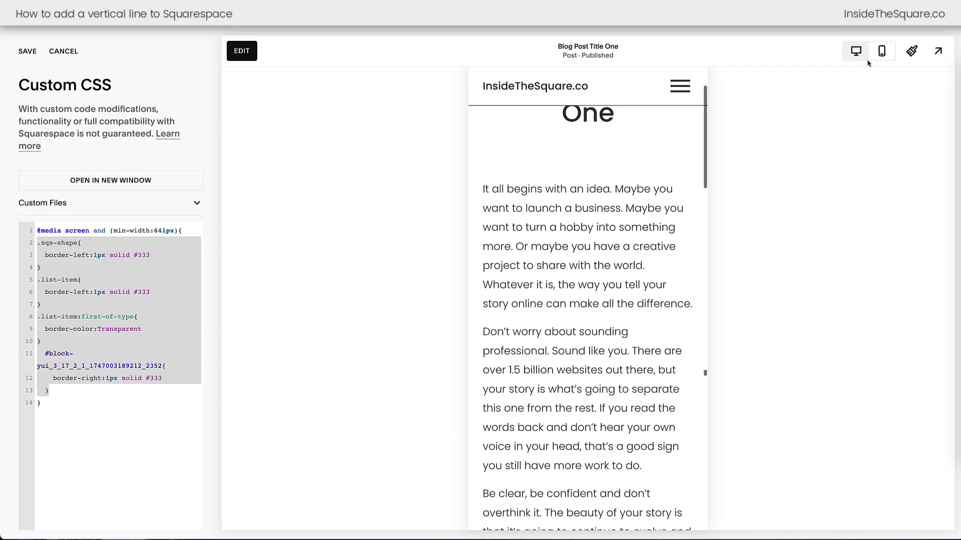
{"action": "left_click", "coordinate": [856, 51]}
{"action": "scroll", "coordinate": [624, 262], "scroll_direction": "down", "scroll_amount": 5}
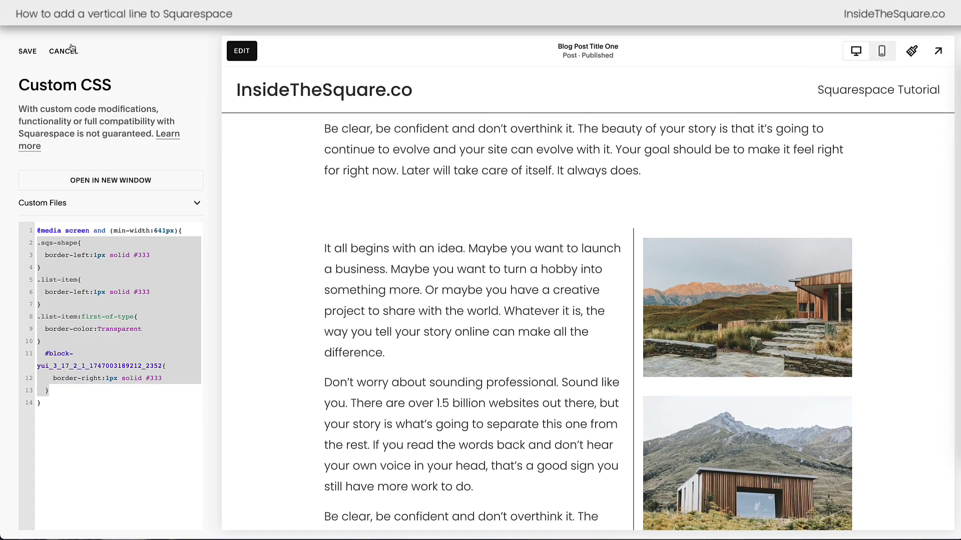
{"action": "left_click", "coordinate": [30, 51]}
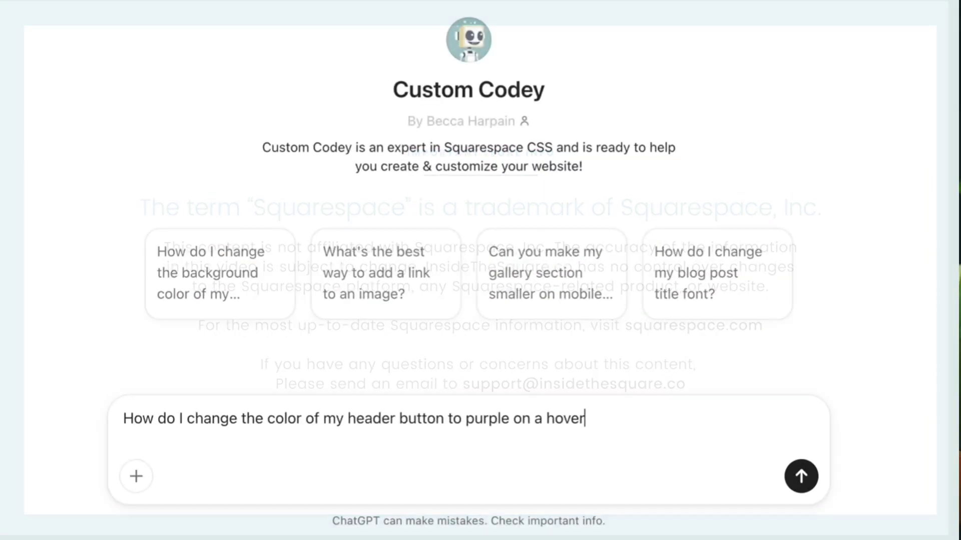
Step: Send Custom Codey the question about a purple hover header button and scroll through its answer
{"action": "key", "text": "Return"}
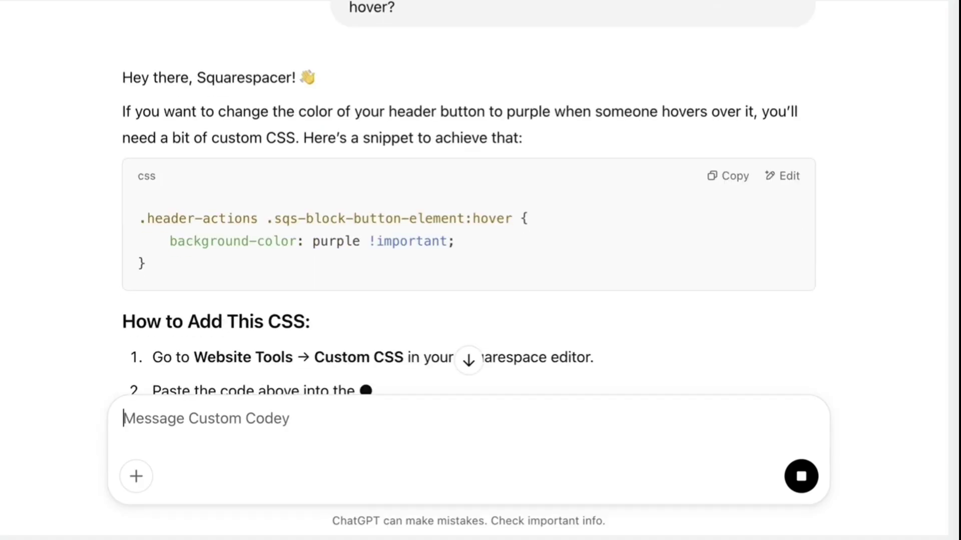
{"action": "scroll", "coordinate": [679, 152], "scroll_direction": "down", "scroll_amount": 3}
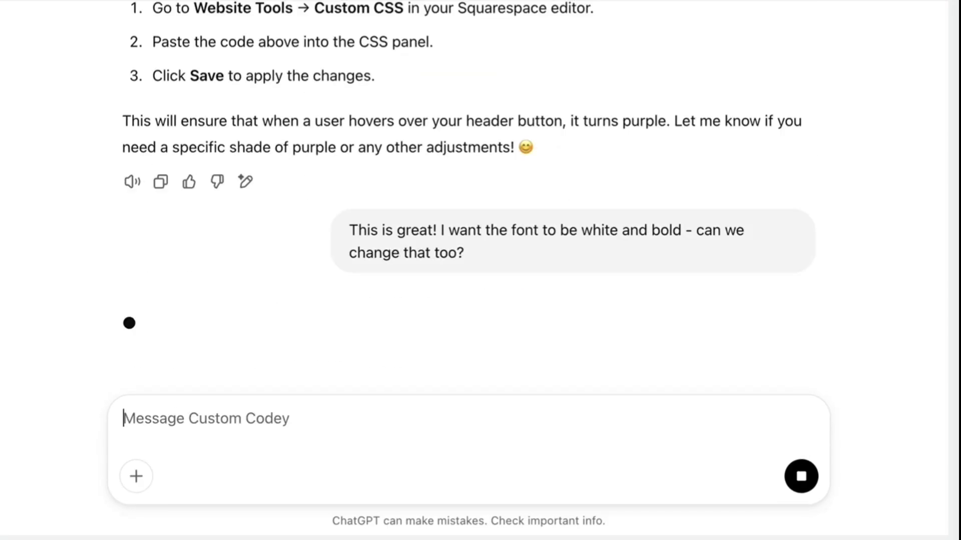